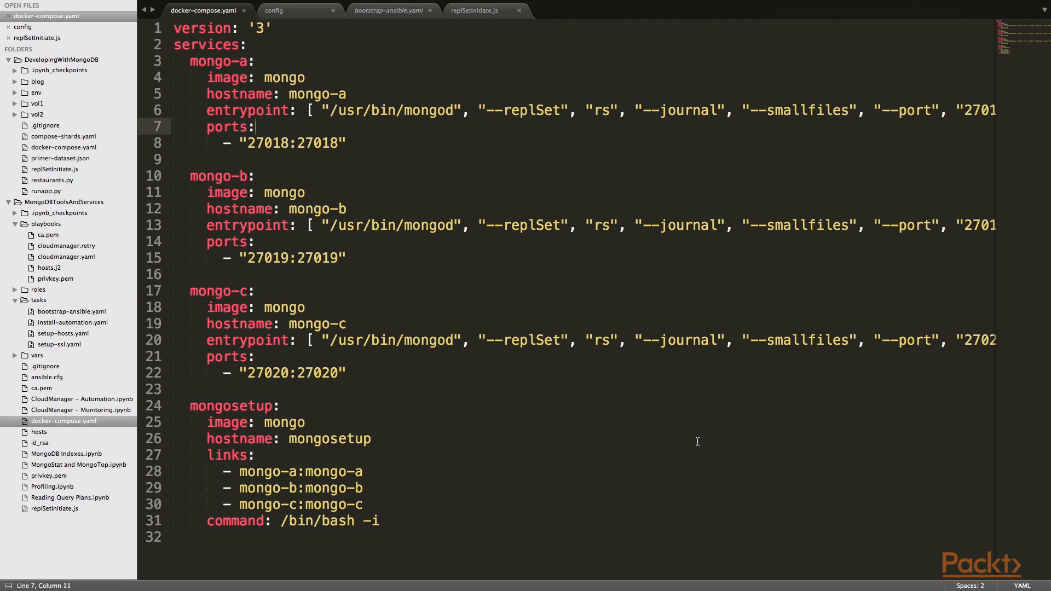
Switch to the terminal, connect the mongo shell to host mongo-a on port 27018 and list the databases with show dbs.
key(ctrl+Right)
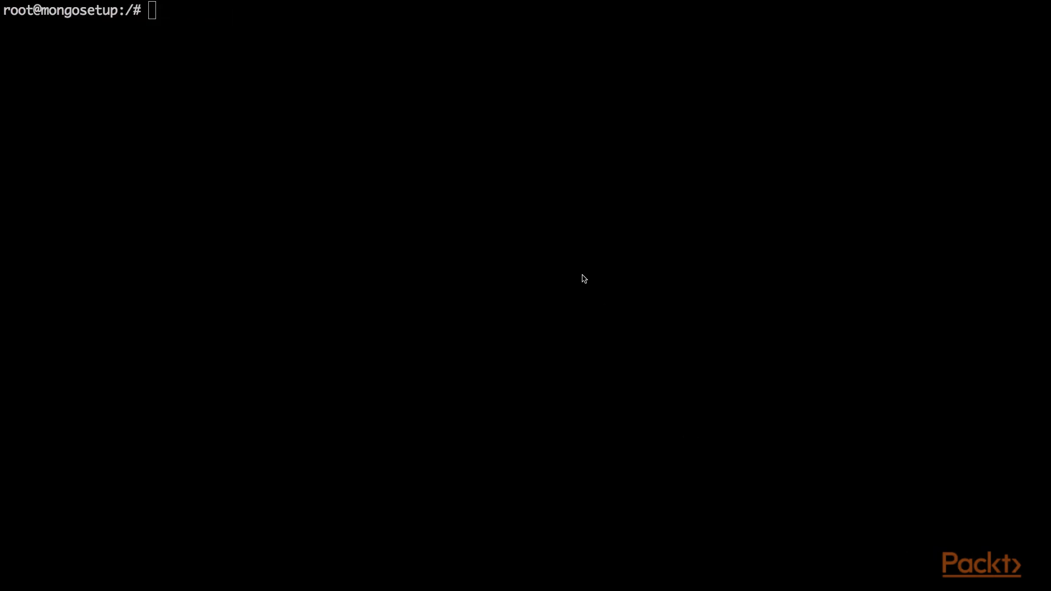
click(581, 275)
text(mongo --host mongo-a )
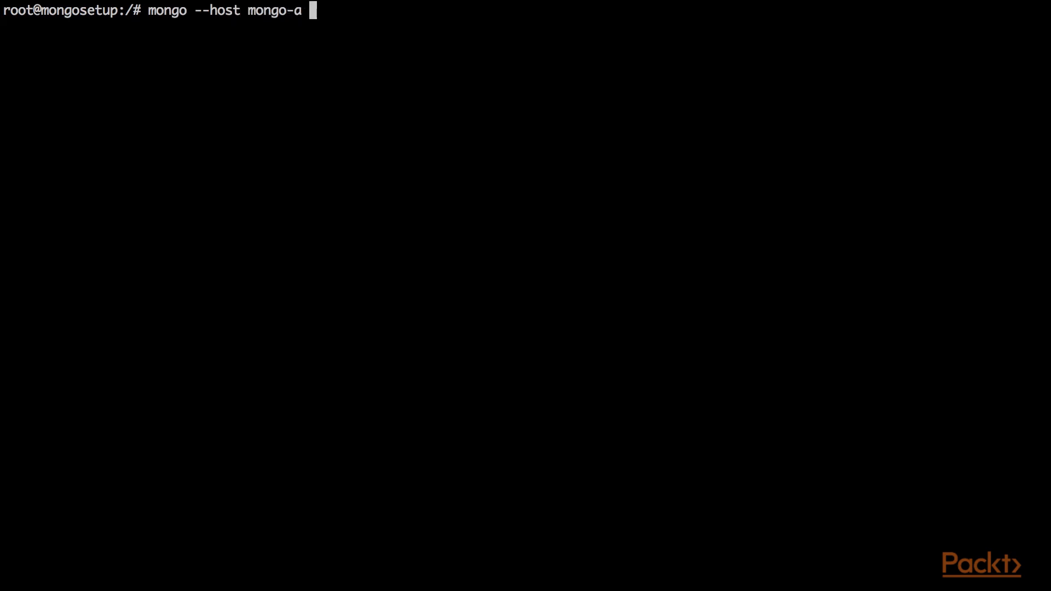
text(--port 27018)
key(Return)
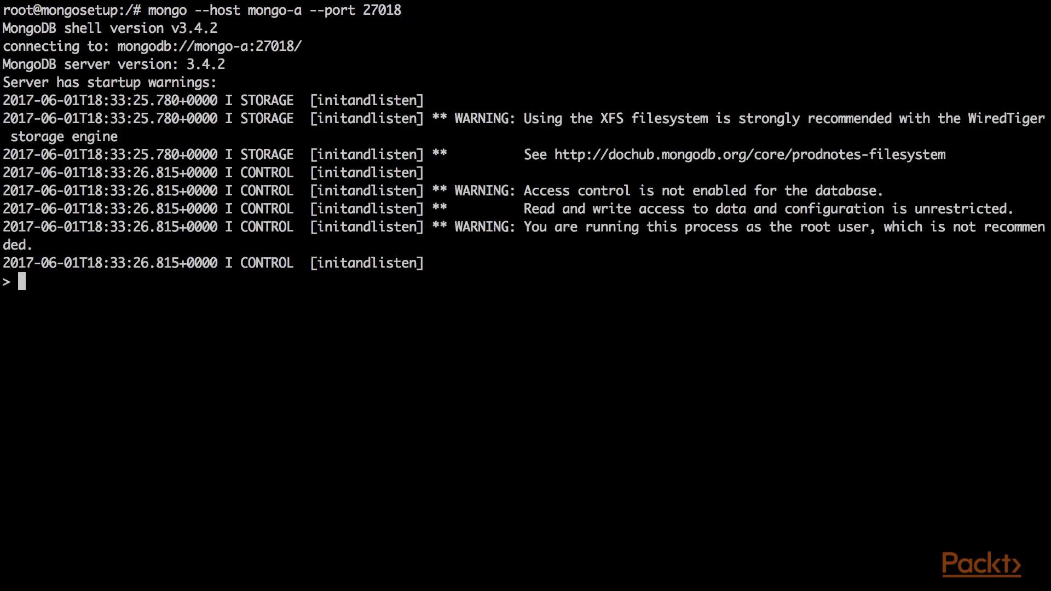
text(show dbs)
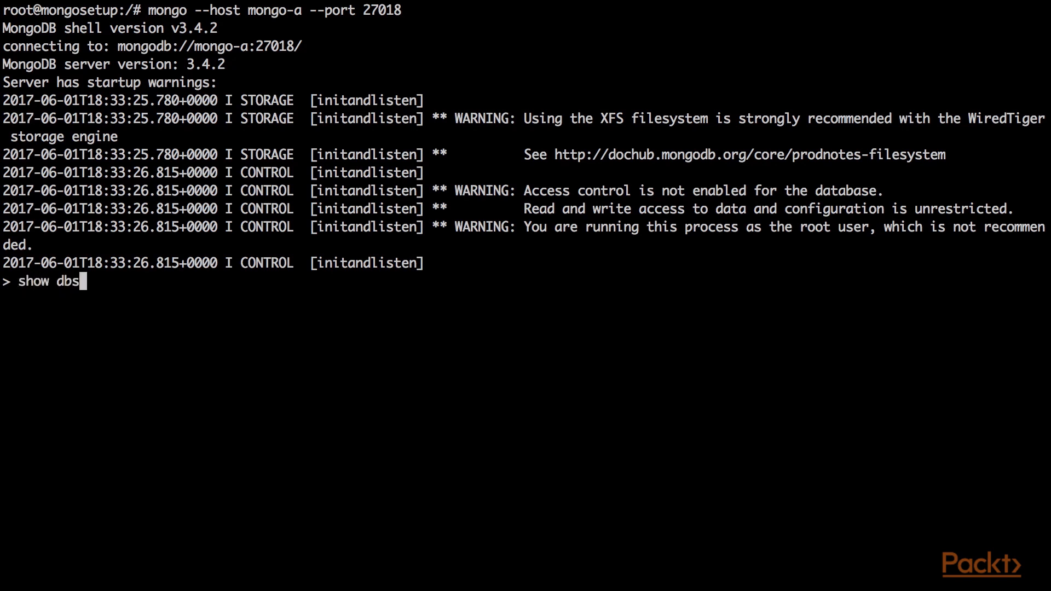
key(Return)
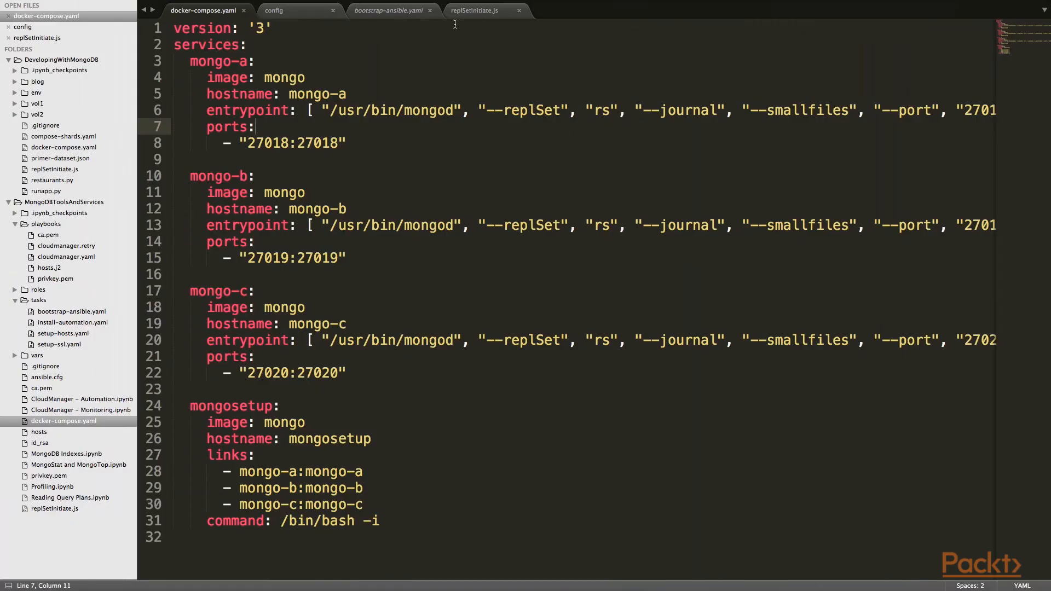
Switch to the code editor and copy the entire rs.initiate configuration from replSetInitiate.js.
click(471, 13)
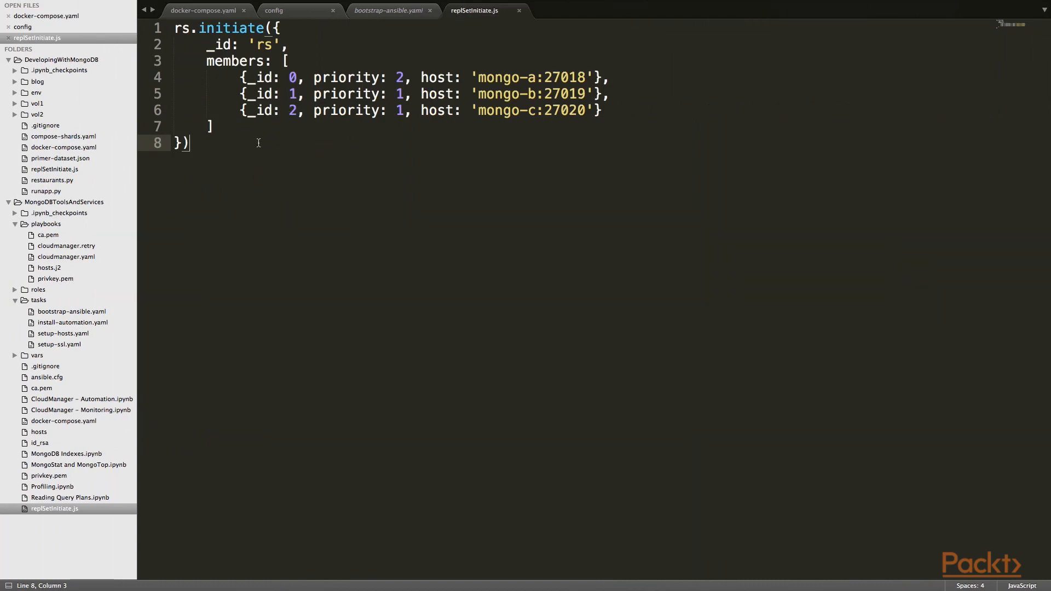
key(super+a)
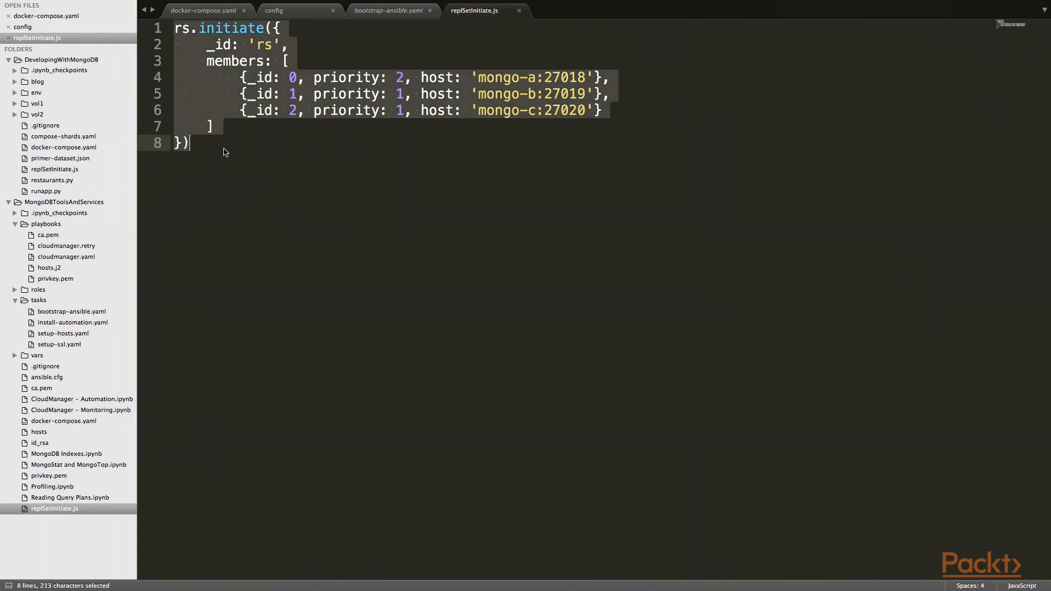
key(super+c)
click(481, 164)
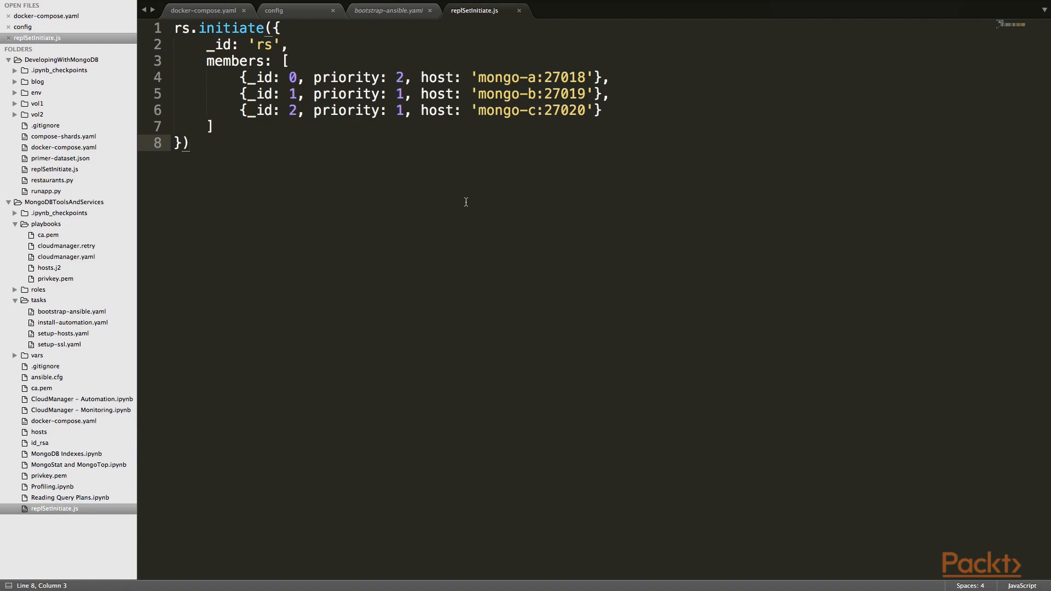
Paste the copied rs.initiate configuration into the mongo shell in the terminal and run it to initiate replica set rs.
key(super+Tab)
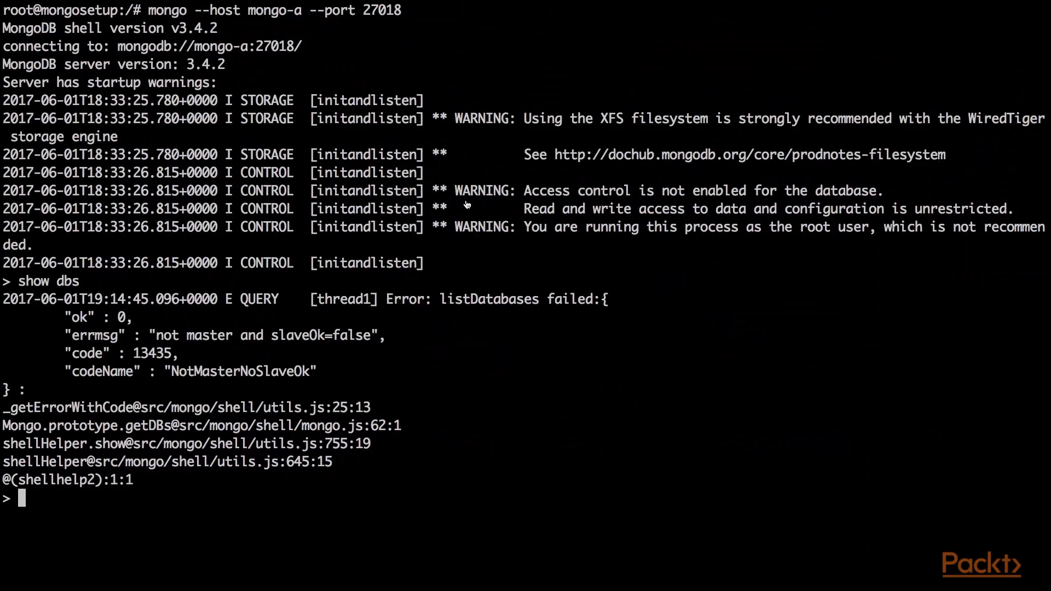
key(super+v)
key(Return)
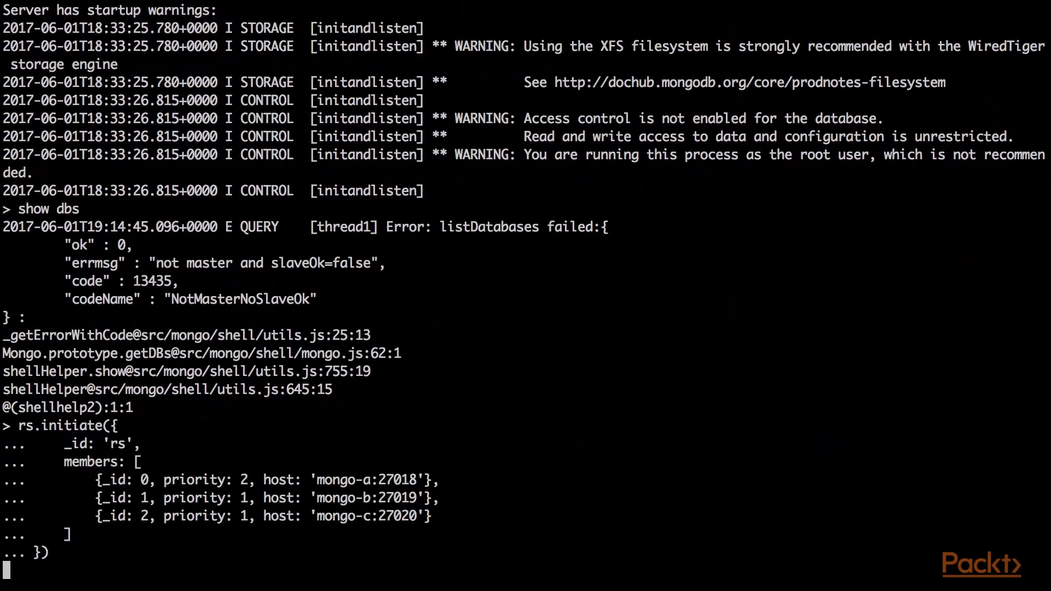
key(Return)
key(Return)
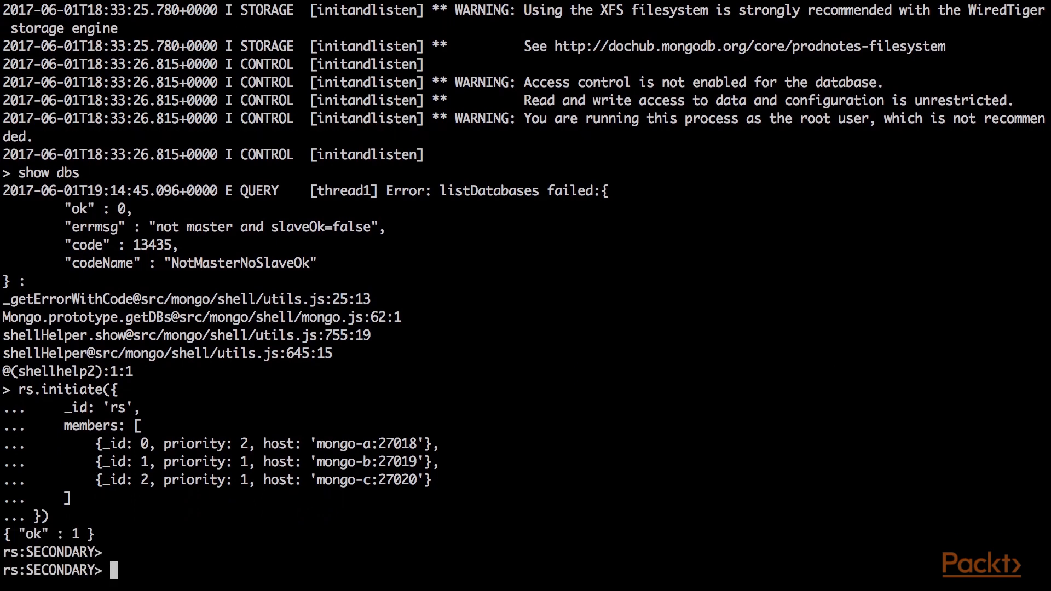
key(Return)
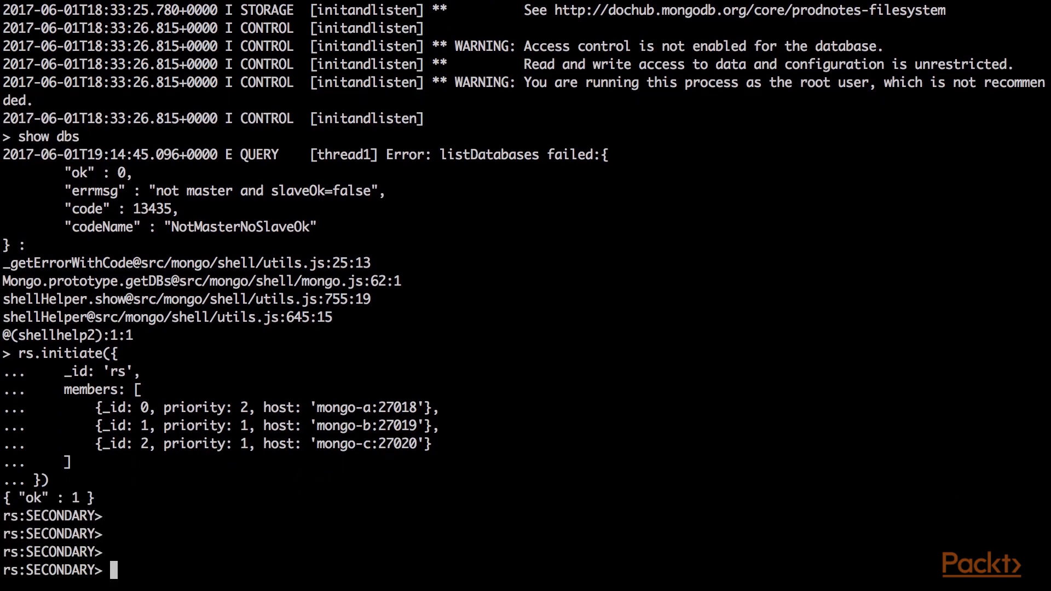
key(Return)
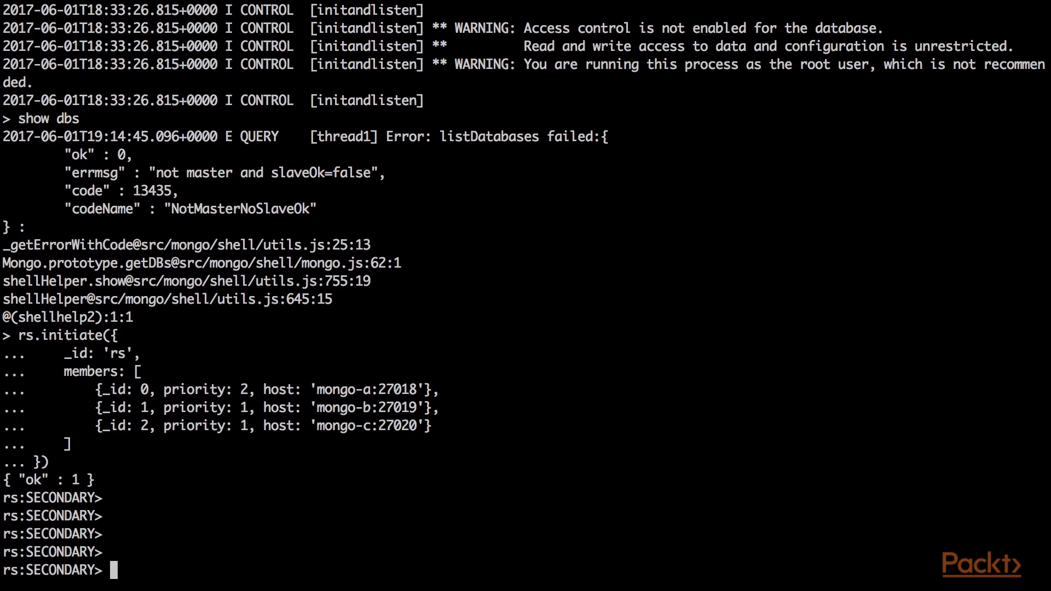
Check the containers' log output for the primary election, and return to the mongo shell and refresh its prompt.
key(super+1)
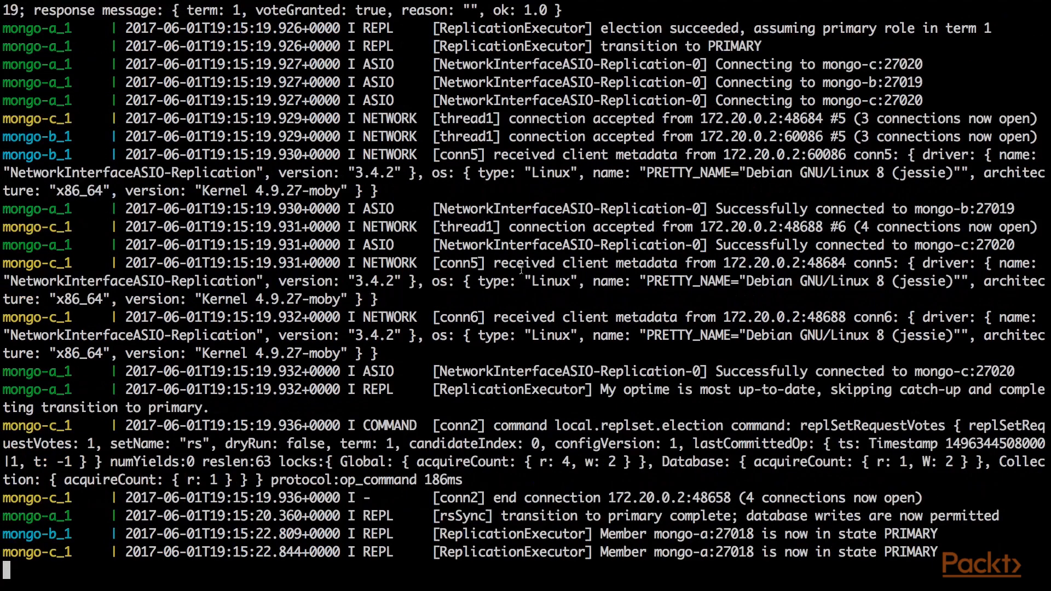
key(super+2)
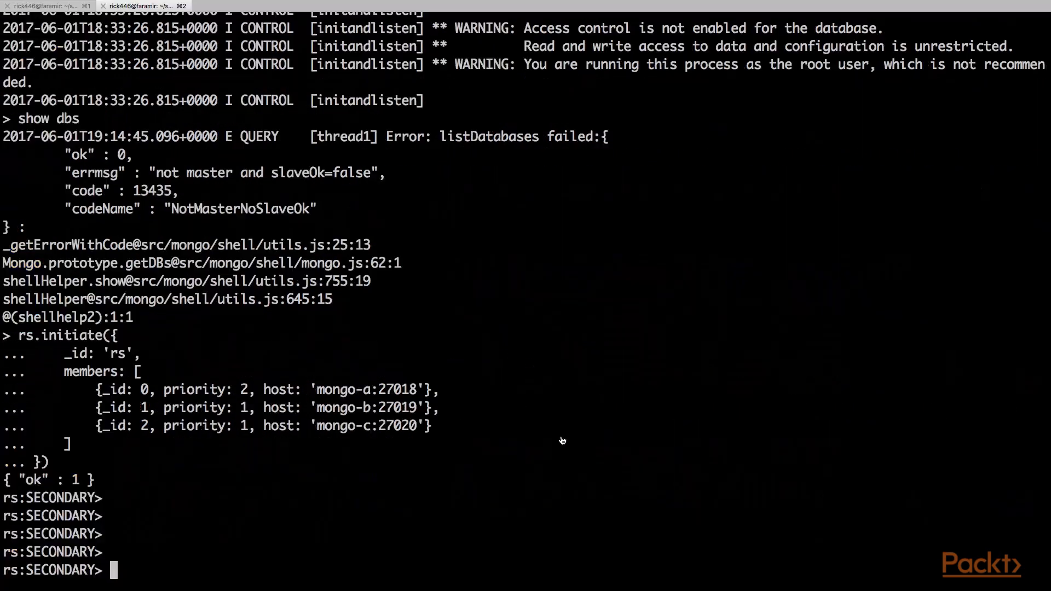
key(Return)
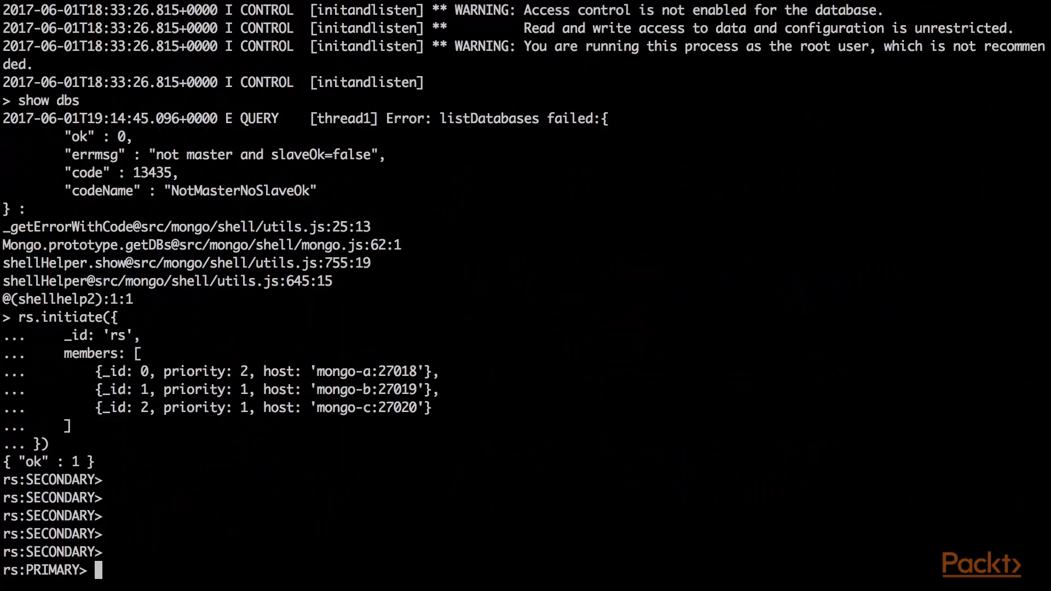
Run rs.status() and review the state of each replica set member in the output.
text(rs.status())
key(Return)
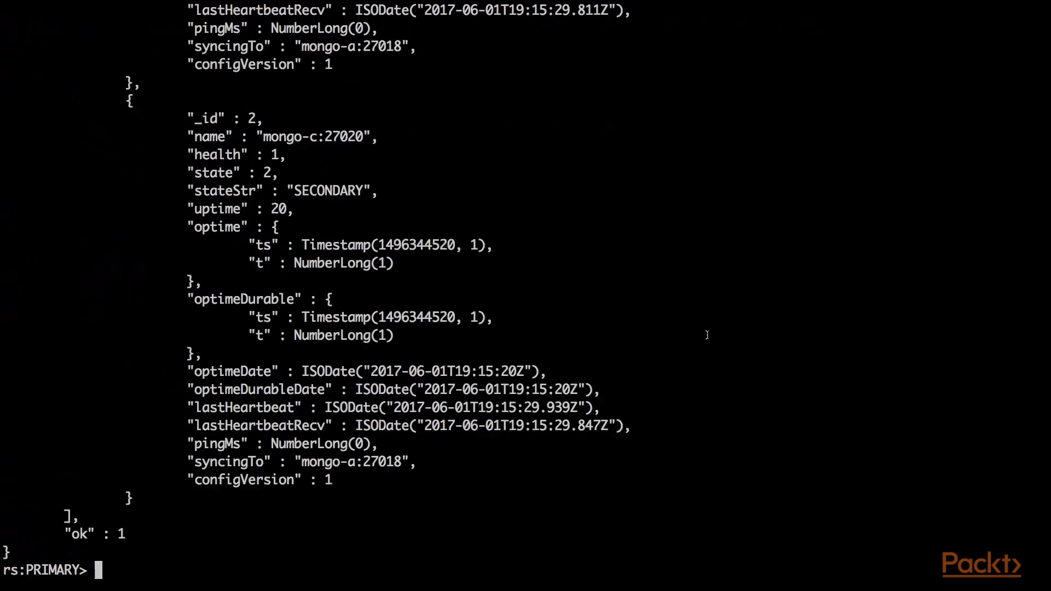
scroll(556, 328, up, 5)
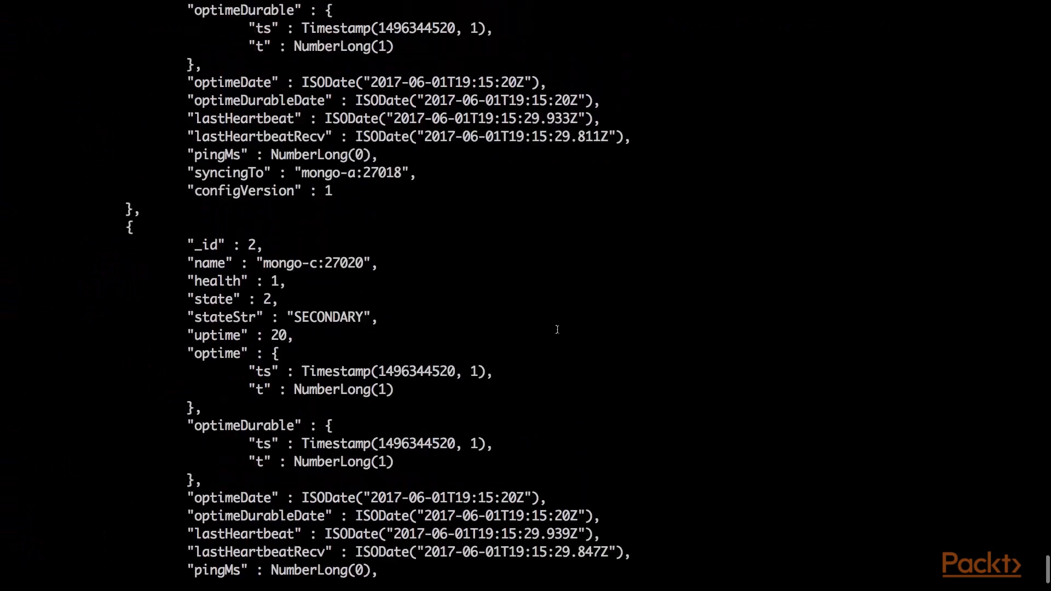
scroll(557, 329, up, 8)
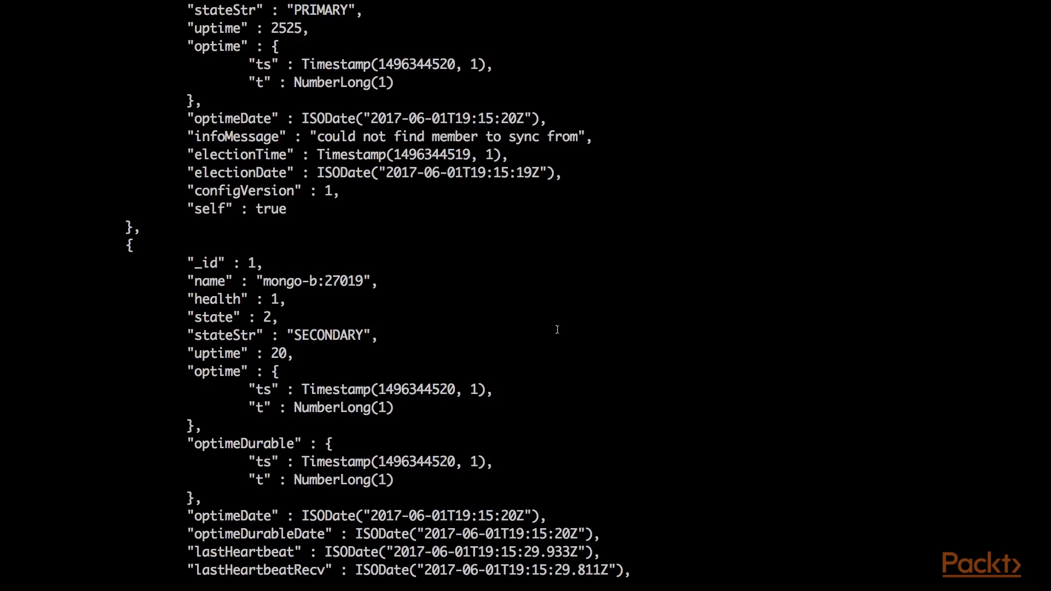
scroll(556, 329, down, 12)
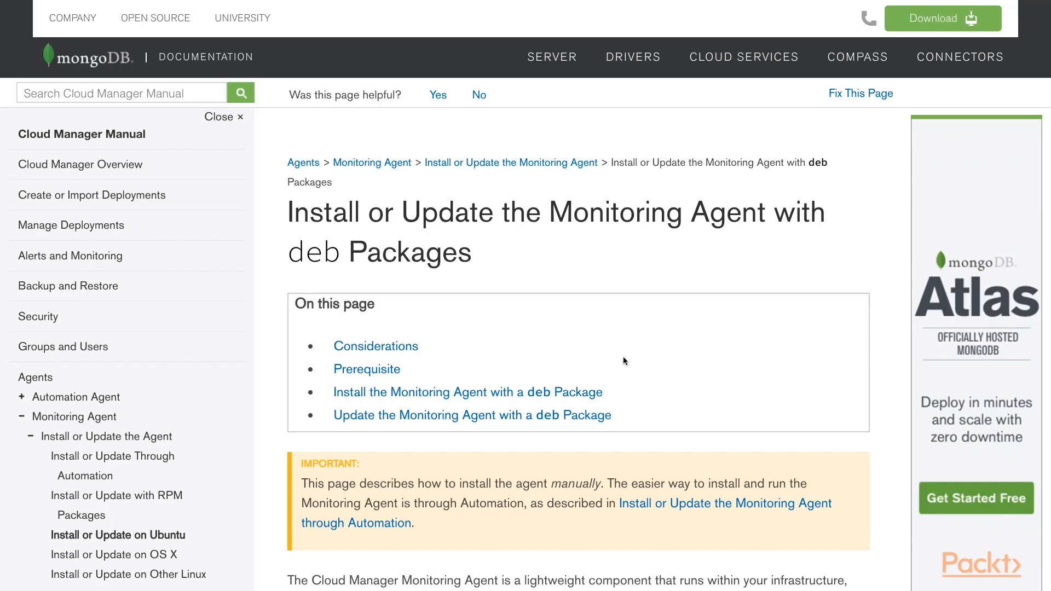
In the browser's Monitoring Agent deb package instructions, select the curl download command for Ubuntu 15.X, 16.X on x64 architecture.
scroll(623, 357, down, 8)
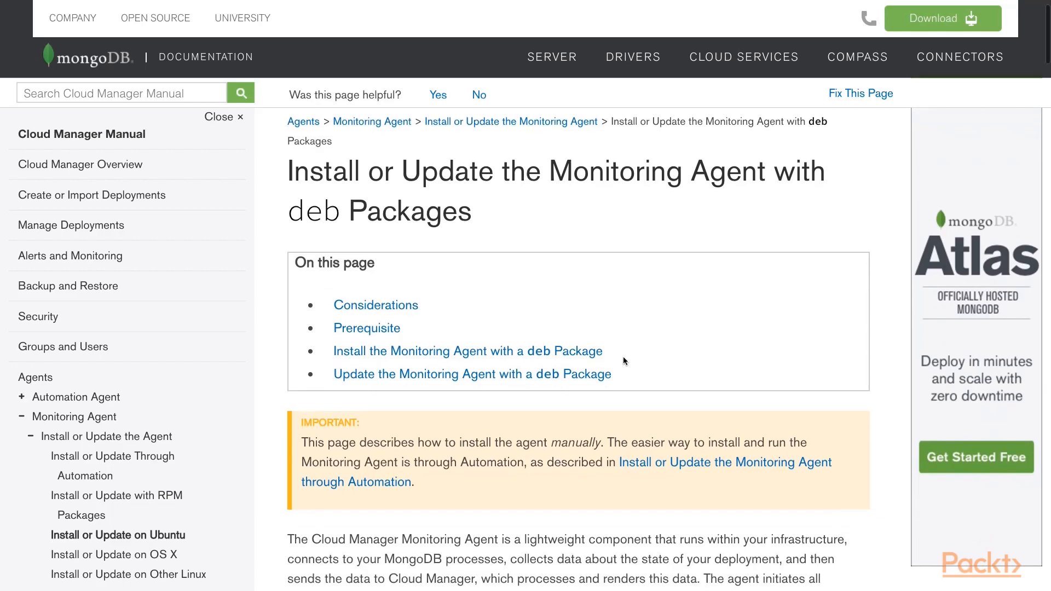
scroll(623, 357, down, 20)
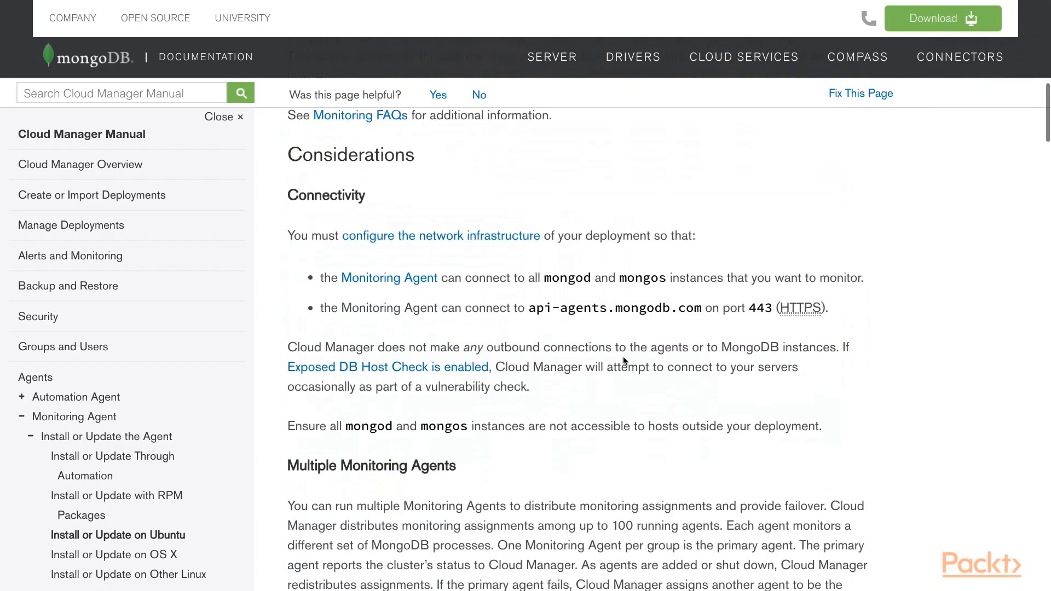
scroll(623, 356, down, 12)
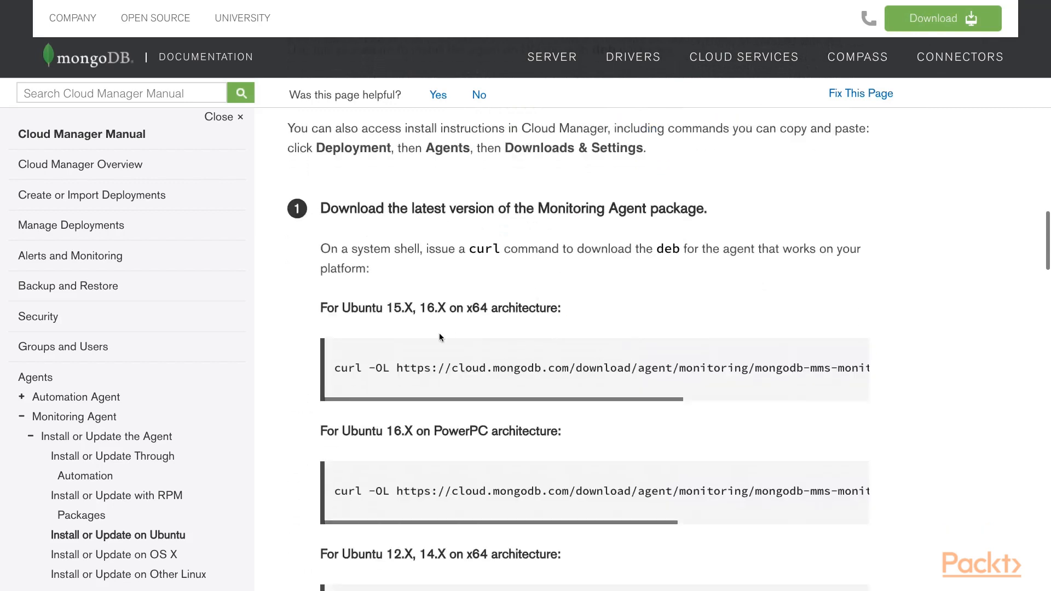
triple_click(367, 368)
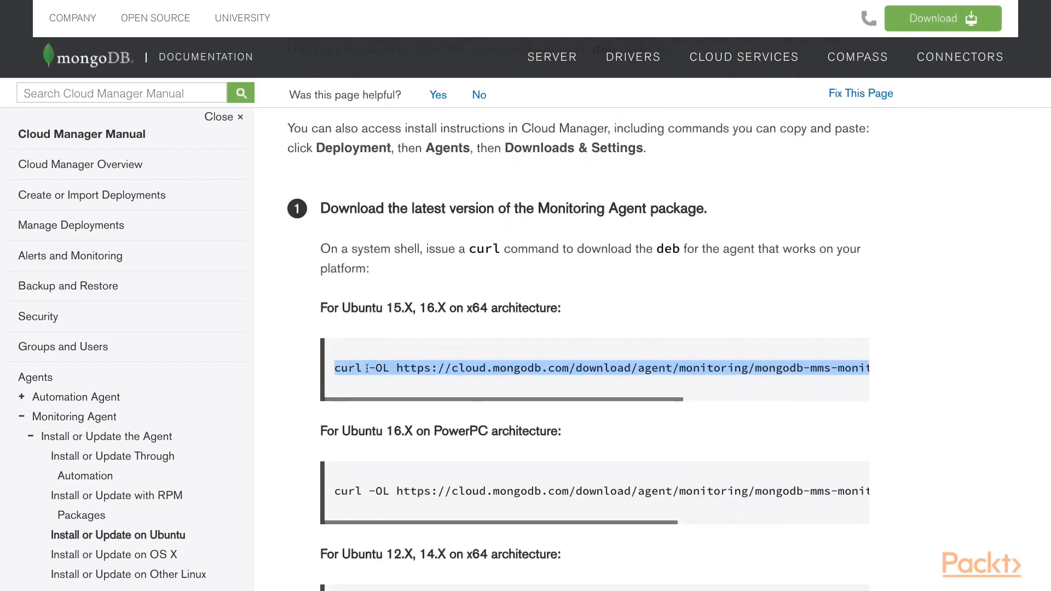
Exit the mongo shell in the terminal and download mongodb-mms-monitoring-agent_latest_amd64.ubuntu1604.deb from cloud.mongodb.com with curl -OL.
key(super+Tab)
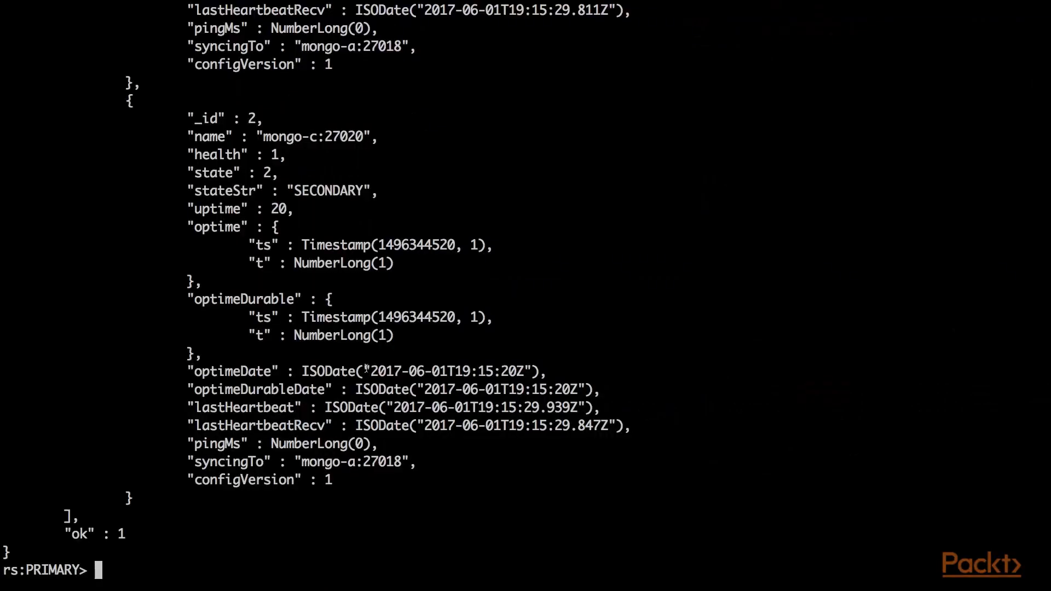
key(ctrl+d)
text(curl -OL https://cloud.mongodb.com/download/agent/monitoring/mongodb-mms-monitoring-agent_latest_amd64.ubuntu1604.deb)
key(Return)
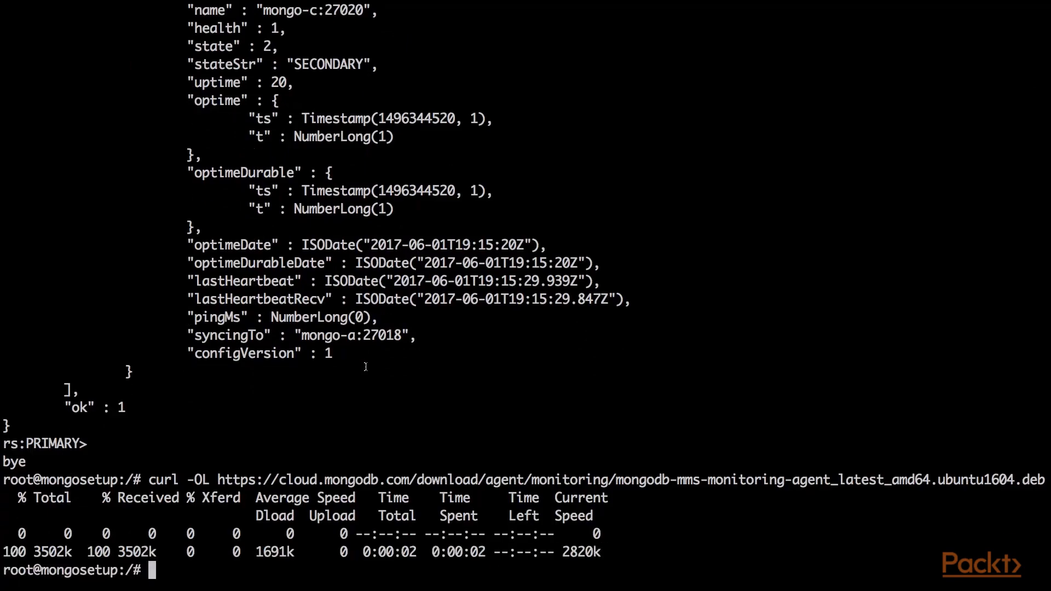
Take the Ubuntu 15.X, 16.X x64 install command from the documentation without sudo and run dpkg -i mongodb-mms-monitoring-agent_latest_amd64.ubuntu1604.deb in the terminal.
key(super+Tab)
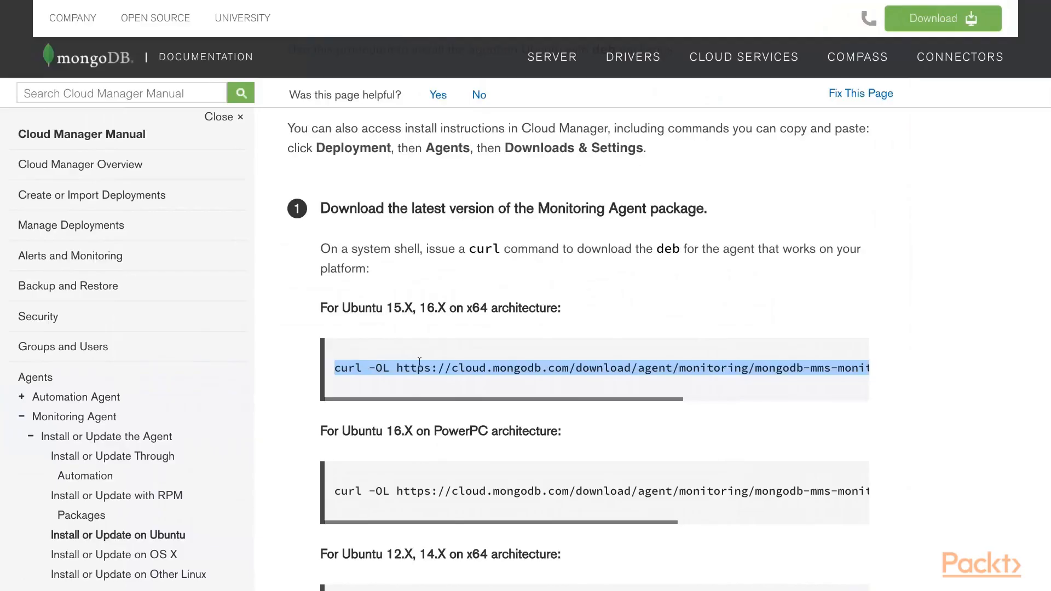
scroll(494, 469, down, 5)
scroll(494, 468, down, 3)
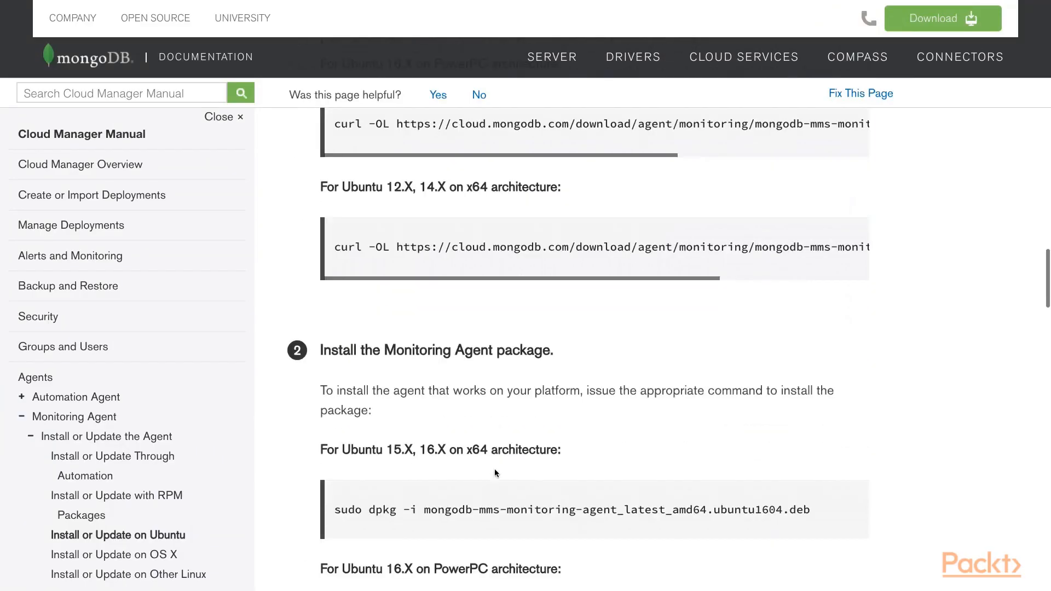
drag(368, 437, 841, 432)
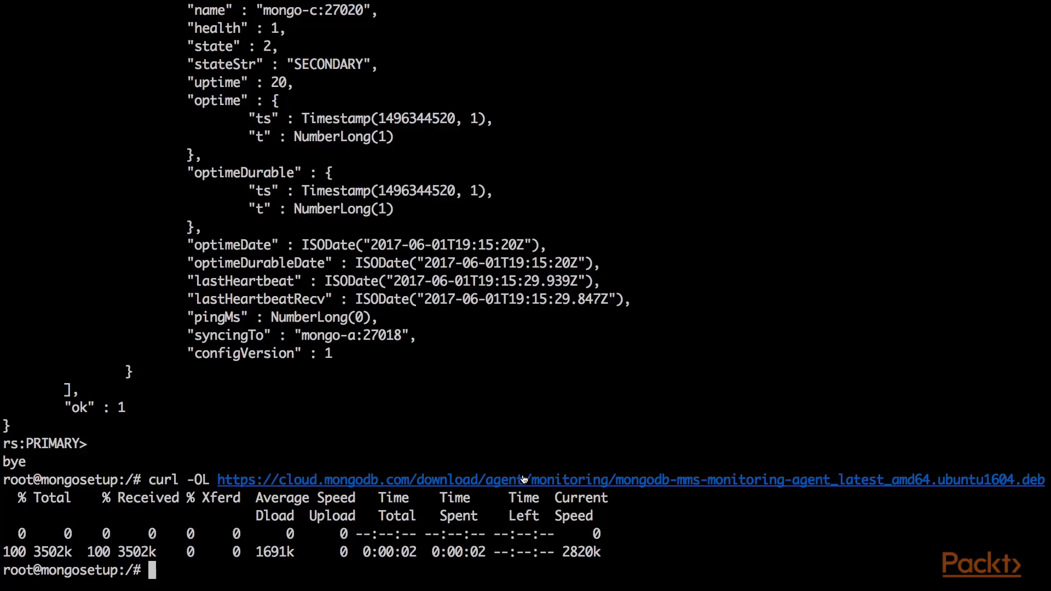
text(dpkg -i mongodb-mms-monitoring-agent_latest_amd64.ubuntu1604.deb)
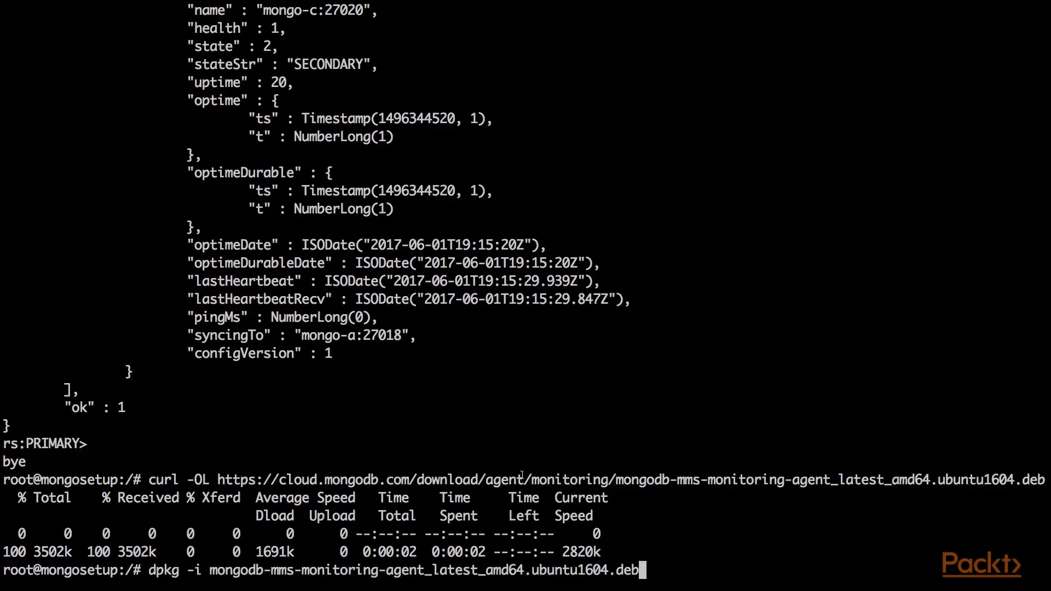
key(Return)
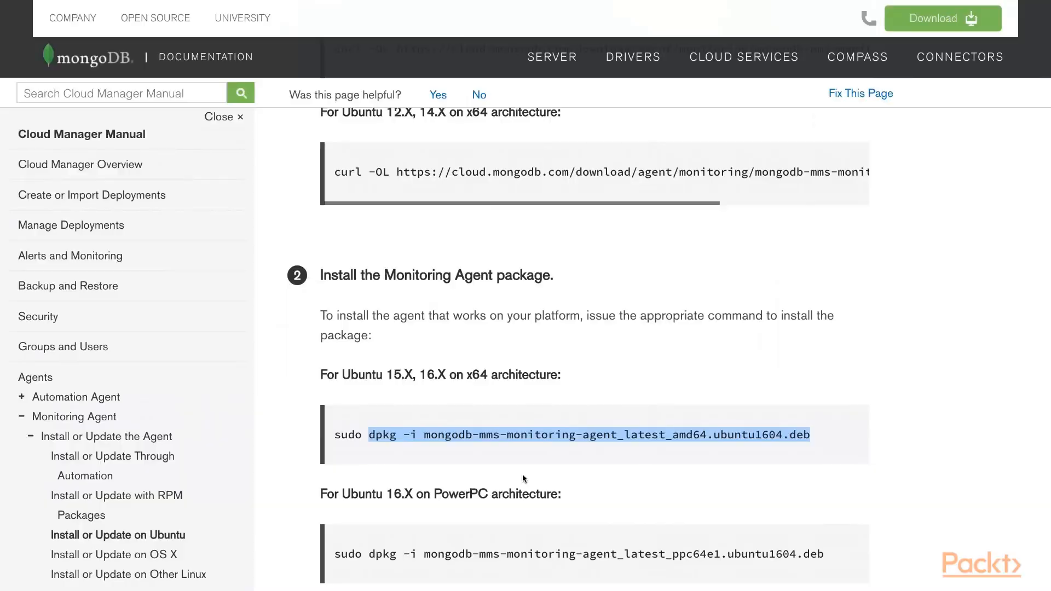
Copy the configuration file path /etc/mongodb-mms/monitoring-agent.config from step 4 of the installation instructions in the browser.
scroll(524, 478, down, 5)
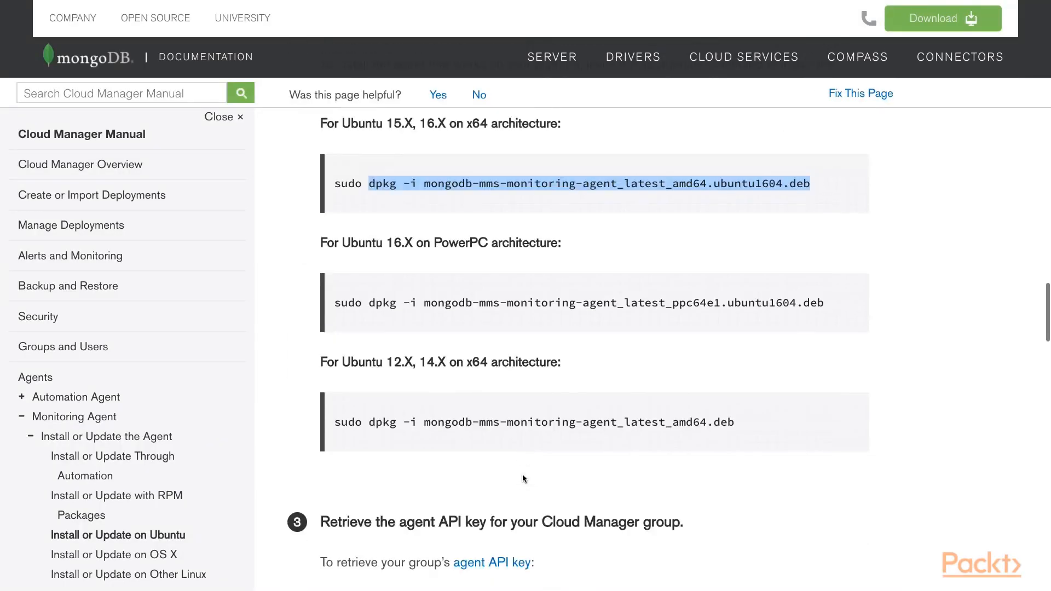
scroll(522, 476, down, 3)
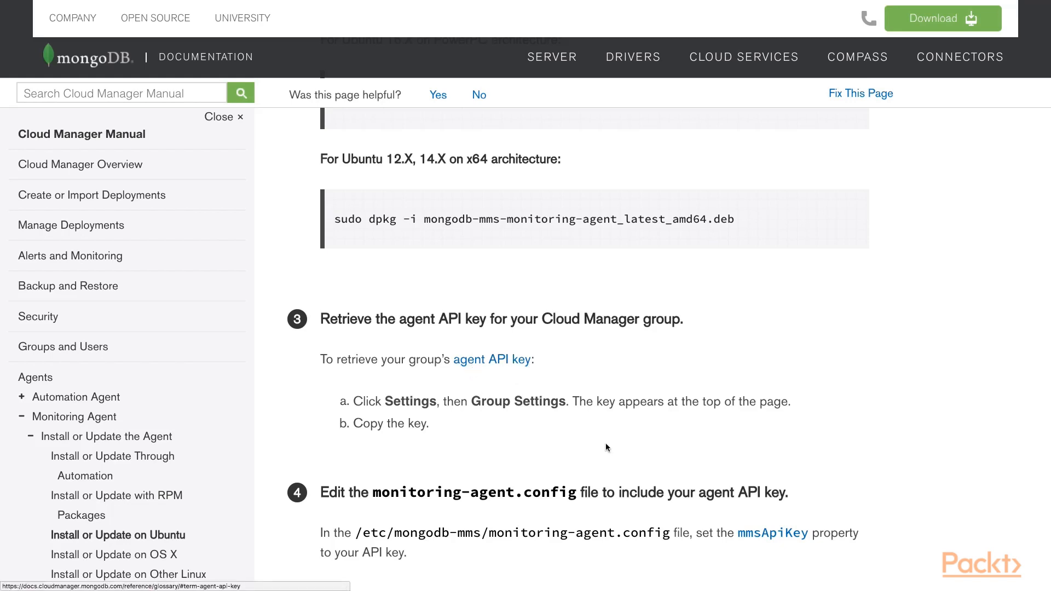
scroll(605, 443, down, 3)
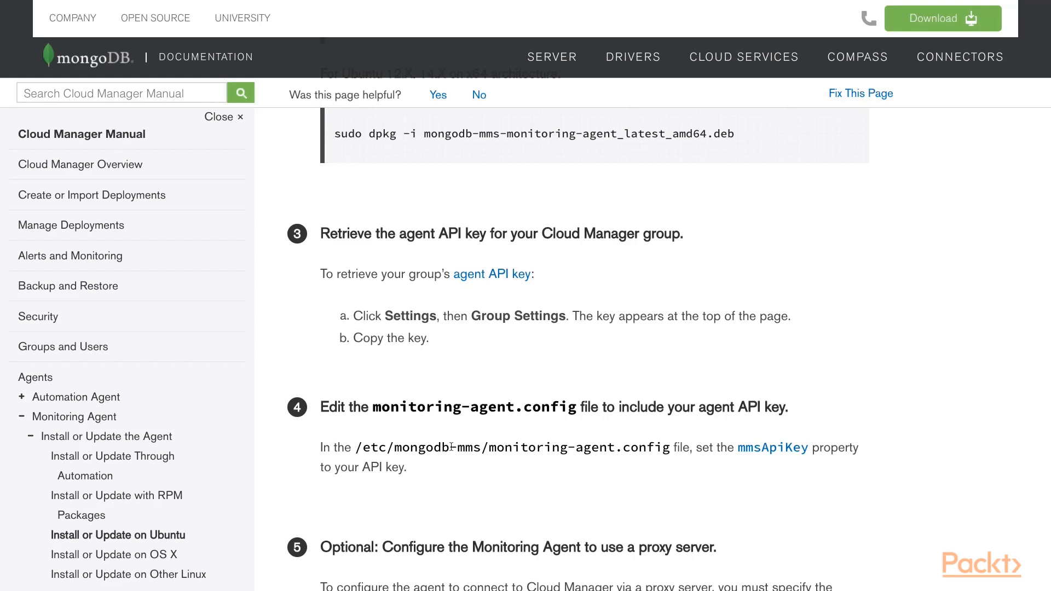
click(358, 448)
drag(359, 448, 667, 448)
key(super+c)
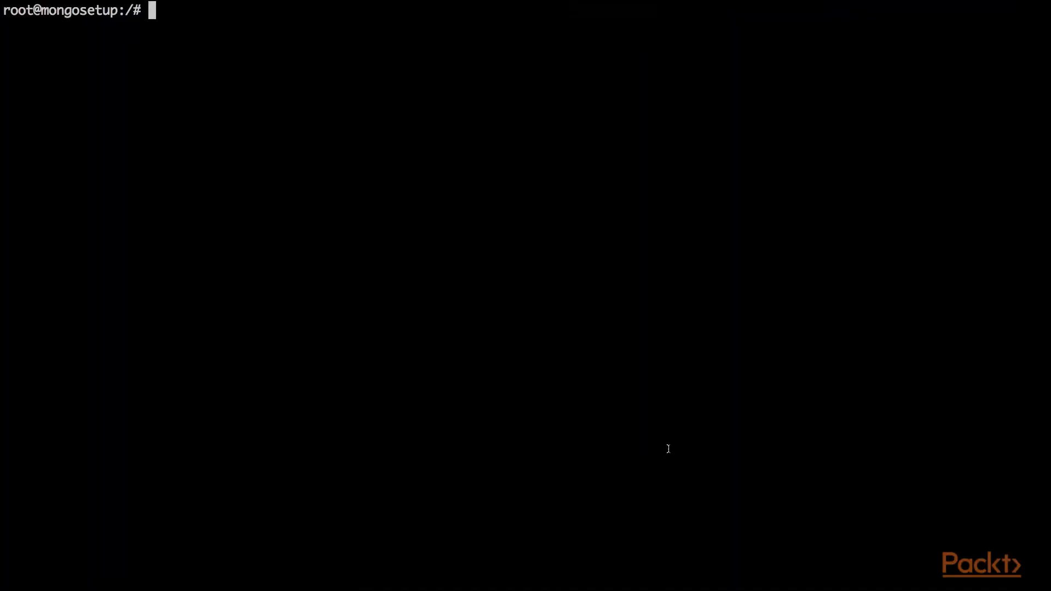
Open /etc/mongodb-mms/monitoring-agent.config in vi and start inserting text at the end of the mmsApiKey= line.
text(vi)
key(super+v)
key(Return)
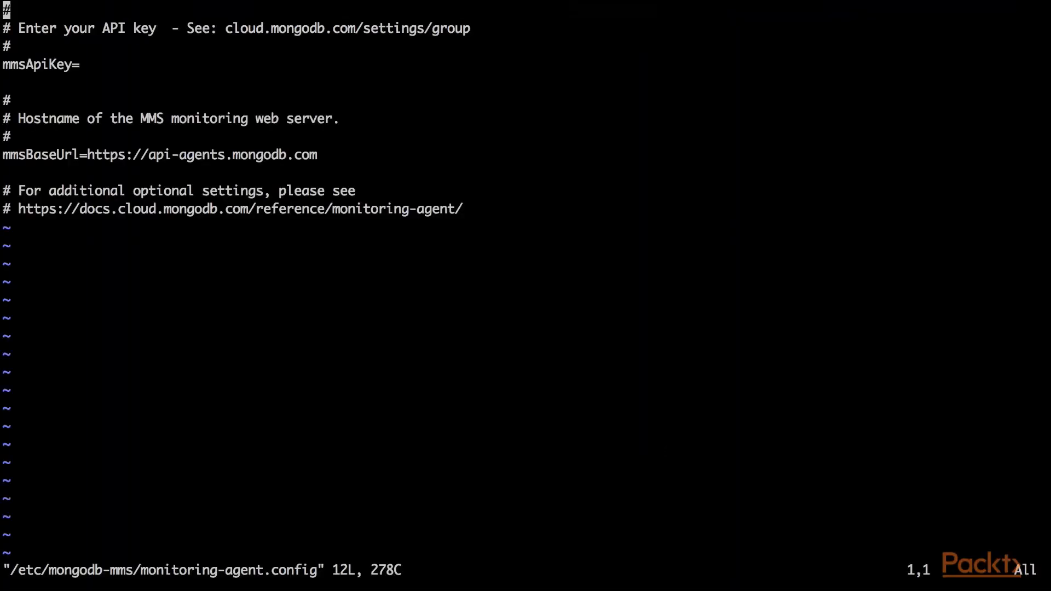
key(Down)
key(Down)
key(Down)
key(Right)
key(Right)
key(Right)
key(Right)
key(Right)
key(Right)
key(Right)
key(Right)
key(Right)
key(a)
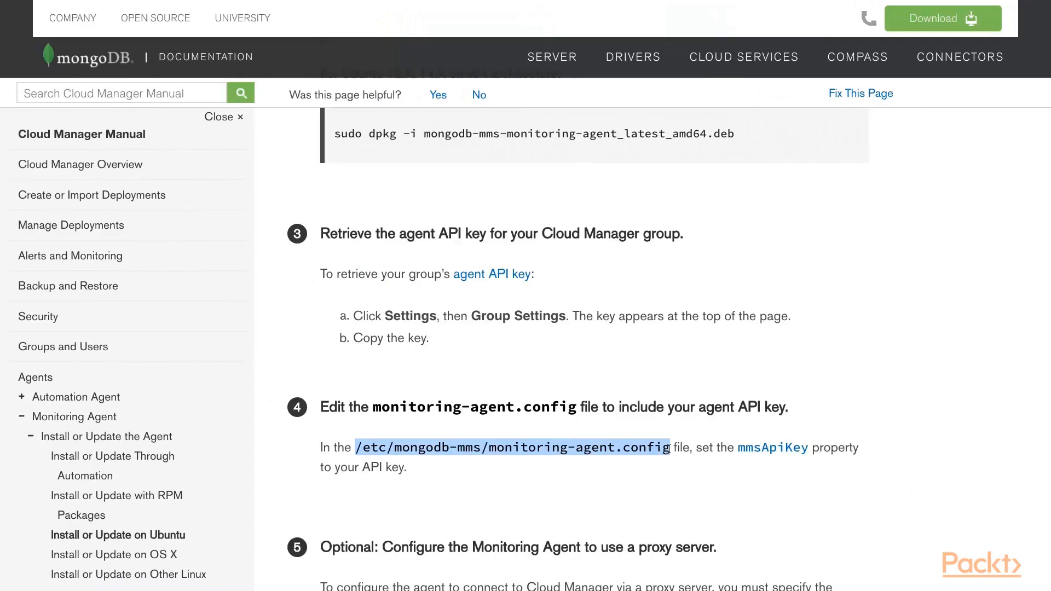
Copy the Agent API Key from Cloud Manager's Group Settings in the browser, paste it as the mmsApiKey value in vi, and save and quit.
key(ctrl+Tab)
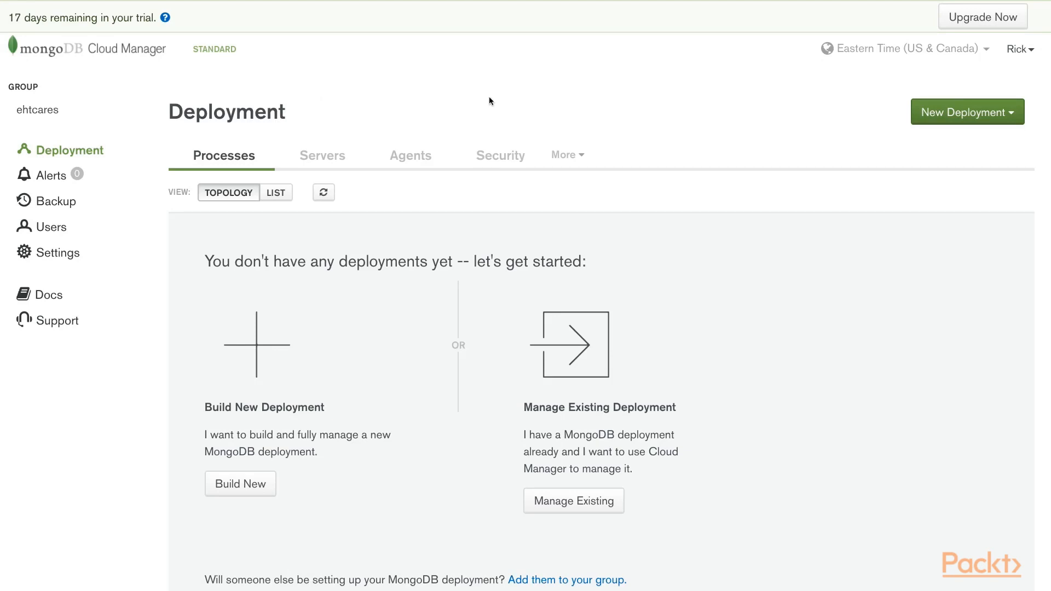
click(66, 257)
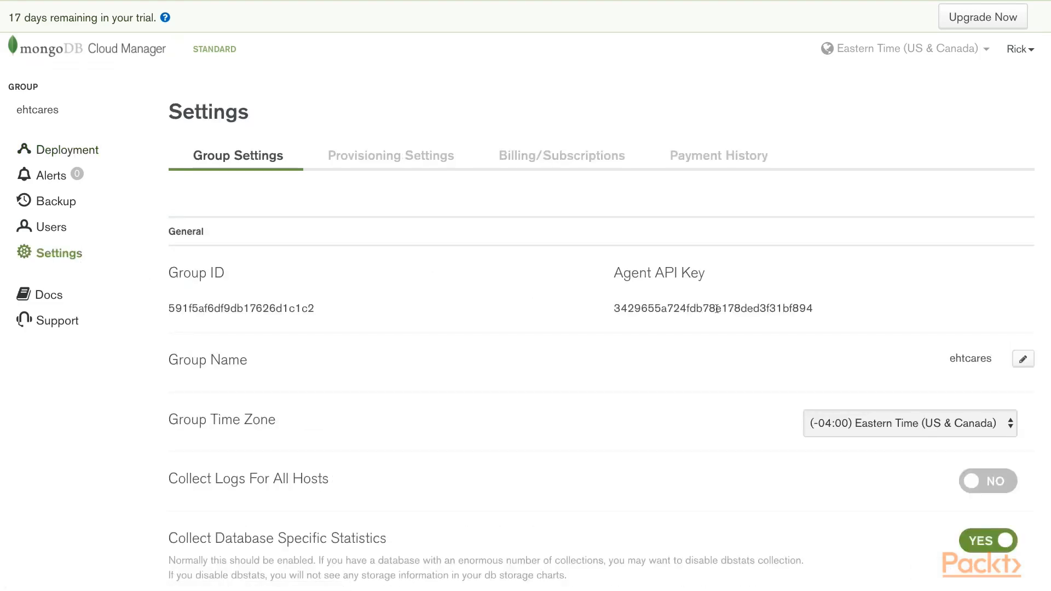
double_click(690, 309)
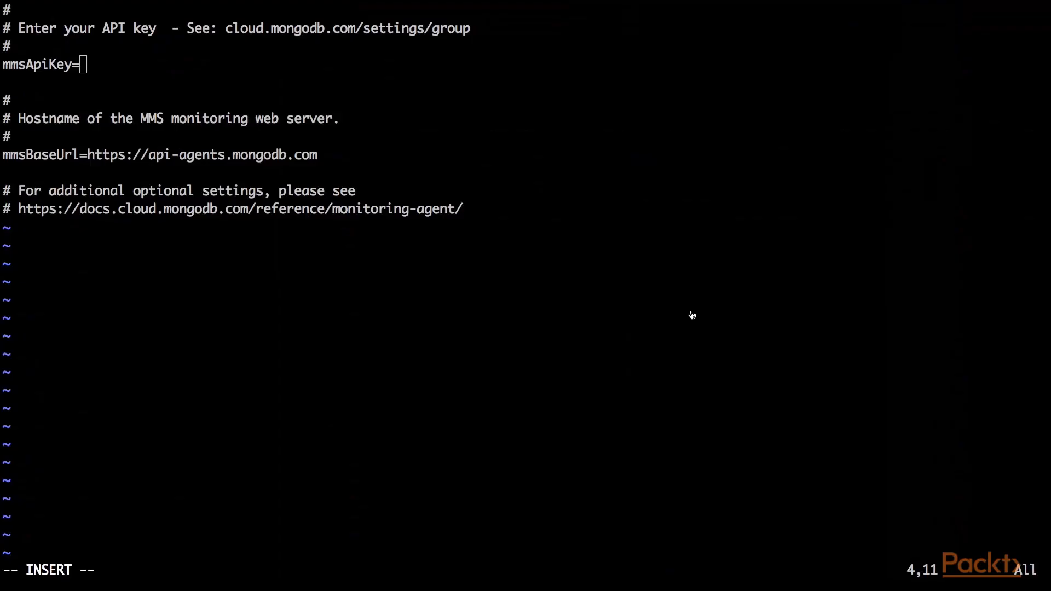
key(super+v)
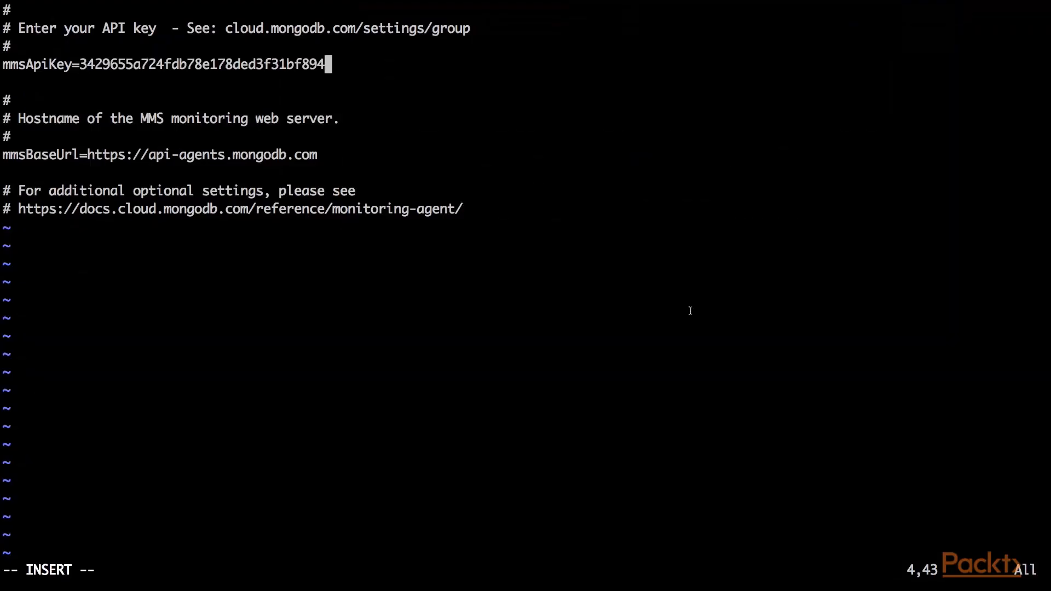
key(Escape)
text(:wq)
key(Return)
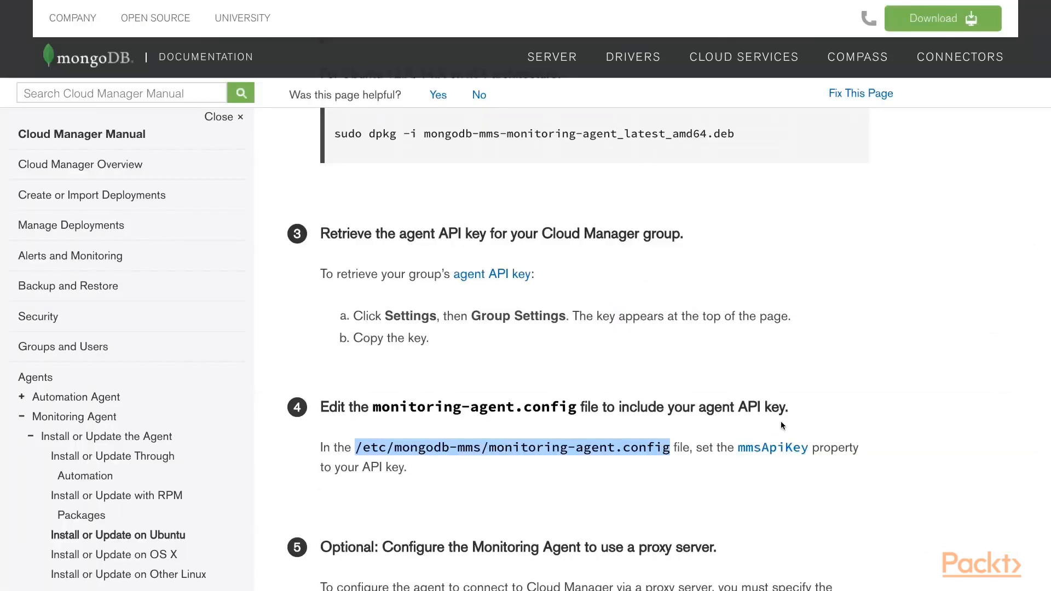
Check the documentation's Start the Monitoring Agent section and try to start the agent in the terminal with mongodb-mms-monitoring-agent alone.
scroll(781, 425, down, 3)
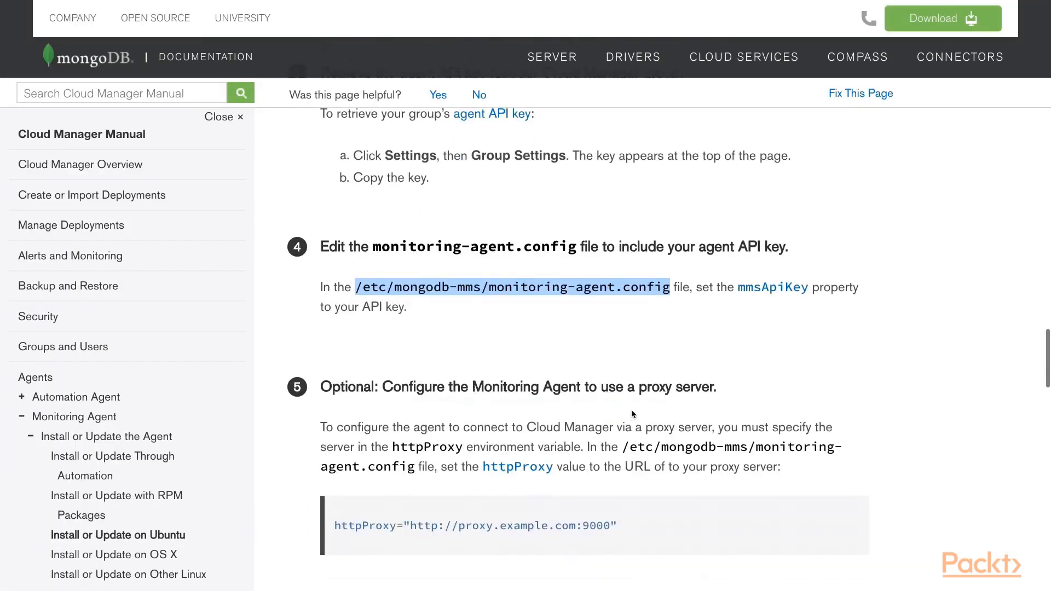
scroll(581, 409, down, 5)
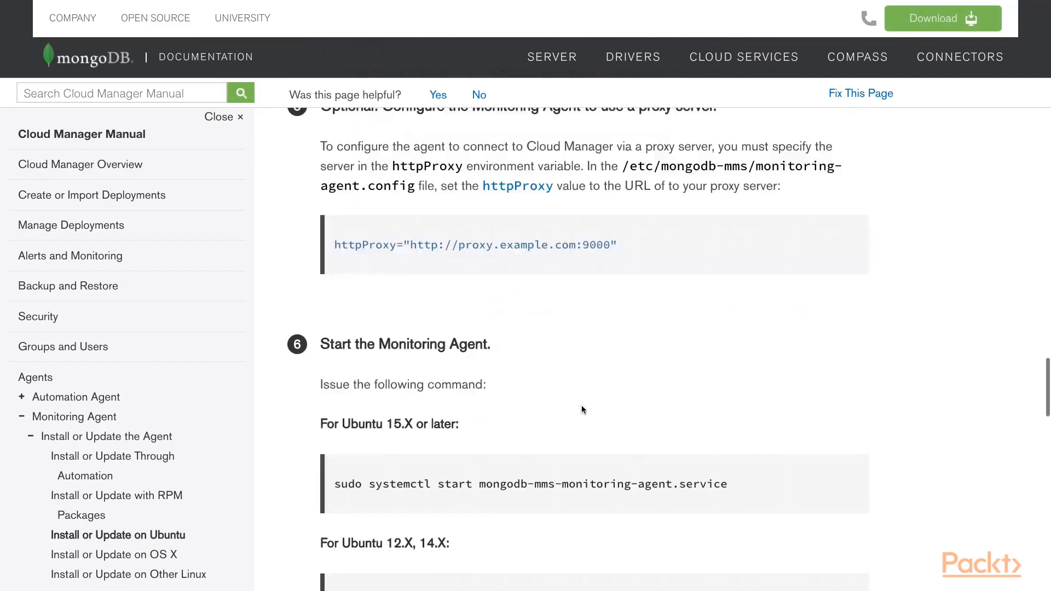
scroll(582, 409, down, 3)
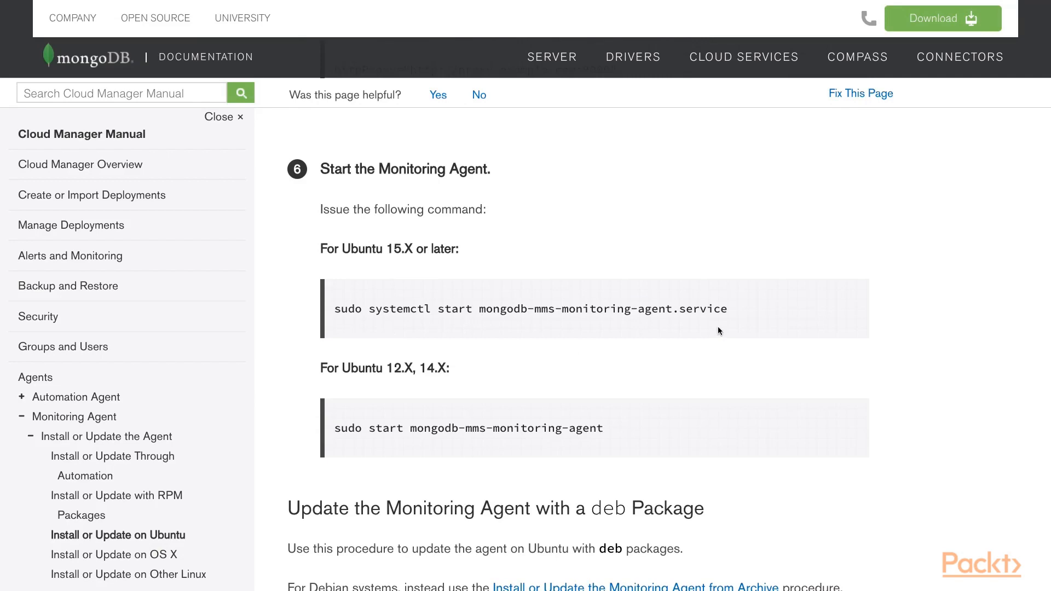
key(super+Tab)
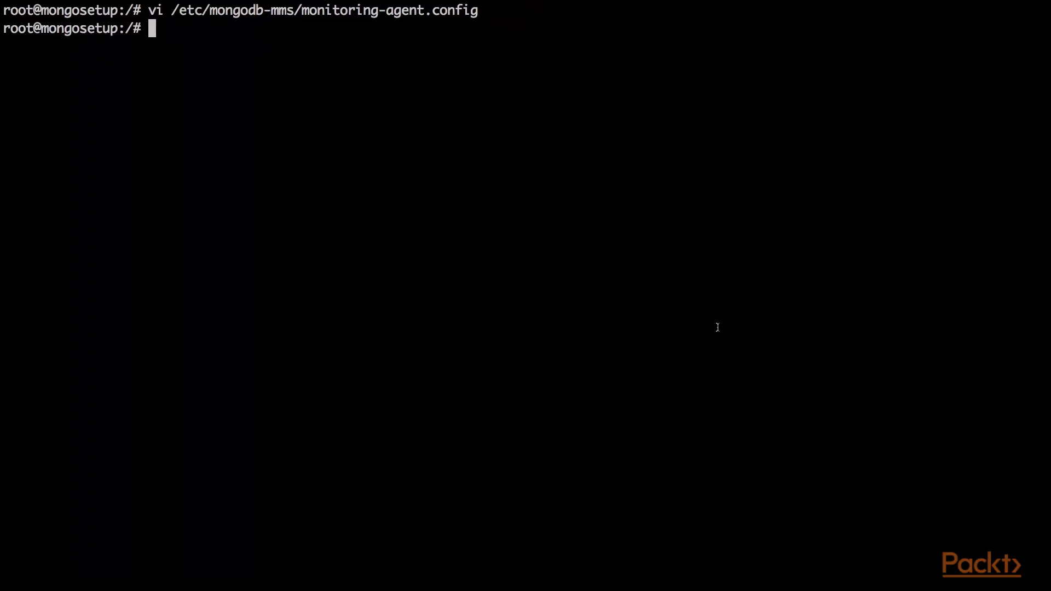
text(mongo)
key(Tab)
key(Tab)
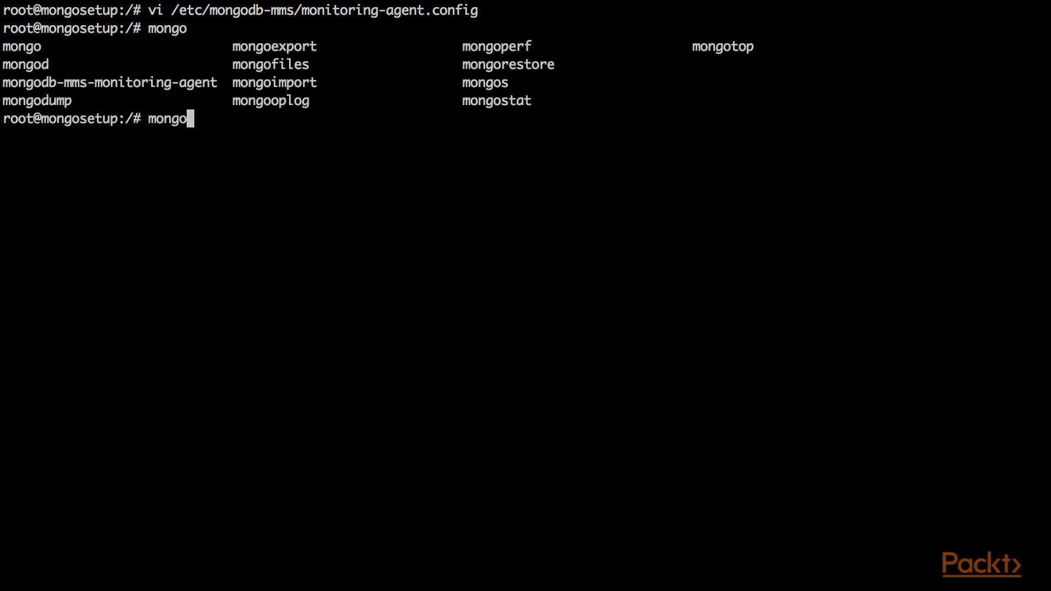
text(db-m)
key(Tab)
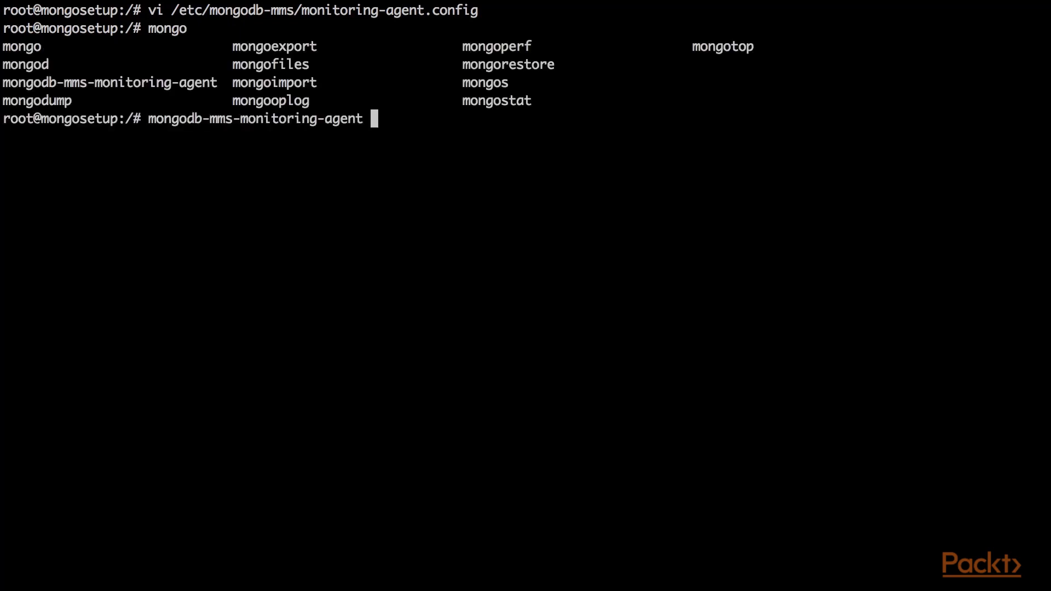
key(Return)
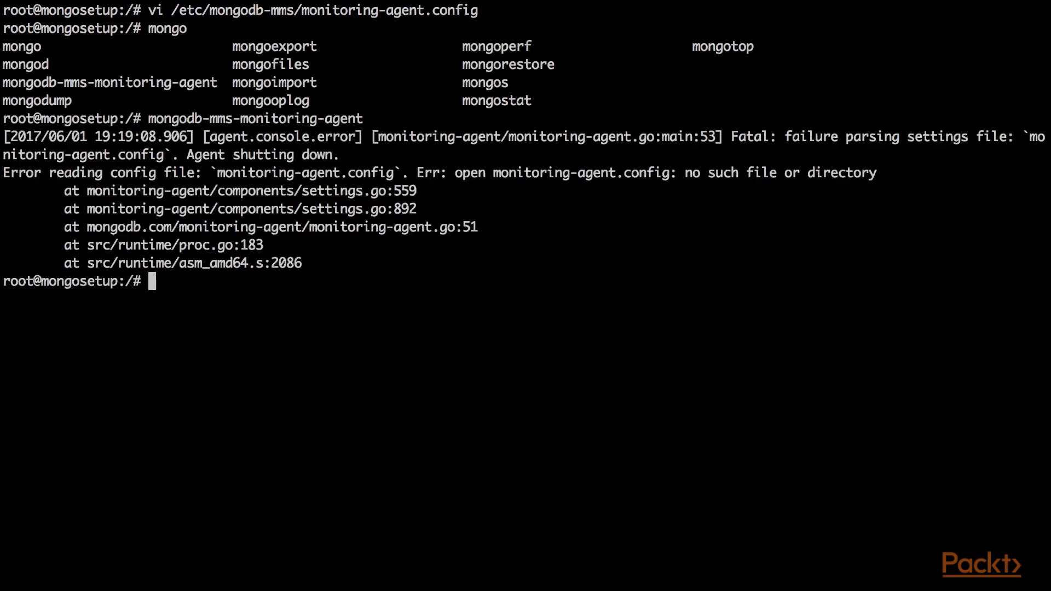
Try to start the agent with mongodb-mms-monitoring-agent -c /etc/mongodb-mms/monitoring-agent.config.
key(Up)
text(-c)
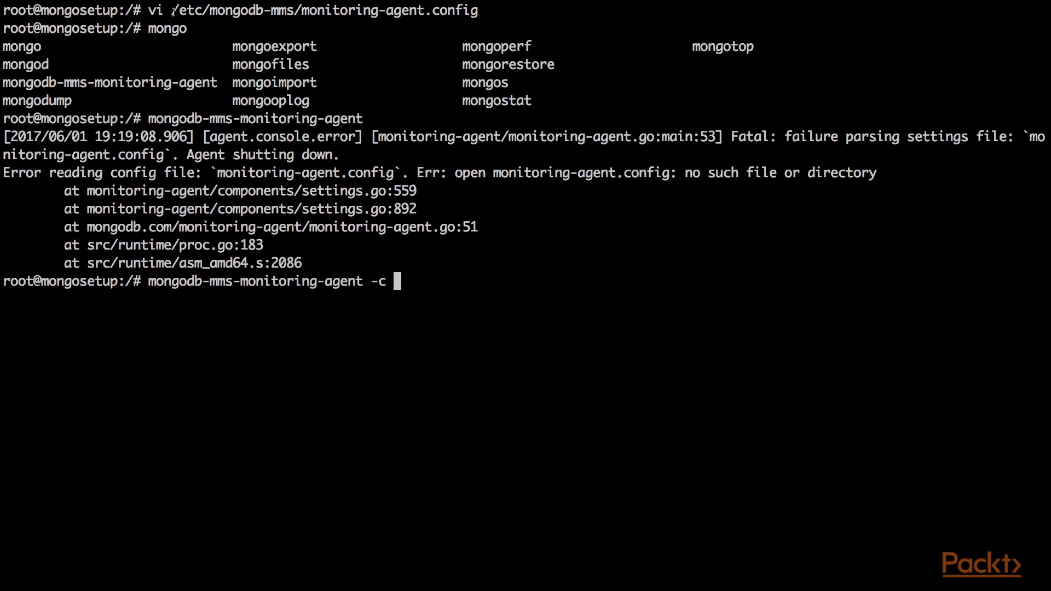
drag(171, 11, 479, 13)
text(/etc/mongodb-mms/monitoring-agent.config)
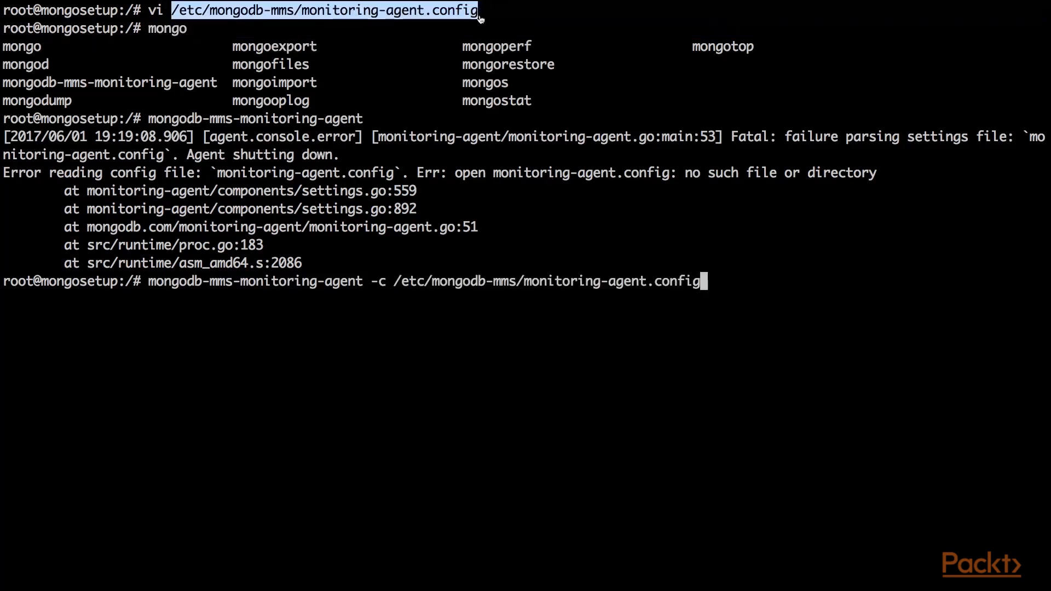
key(Return)
Change the agent command's -c flag to -conf and run it with /etc/mongodb-mms/monitoring-agent.config.
key(Up)
key(alt+Left)
key(alt+Left)
key(alt+Left)
key(alt+Left)
key(alt+Left)
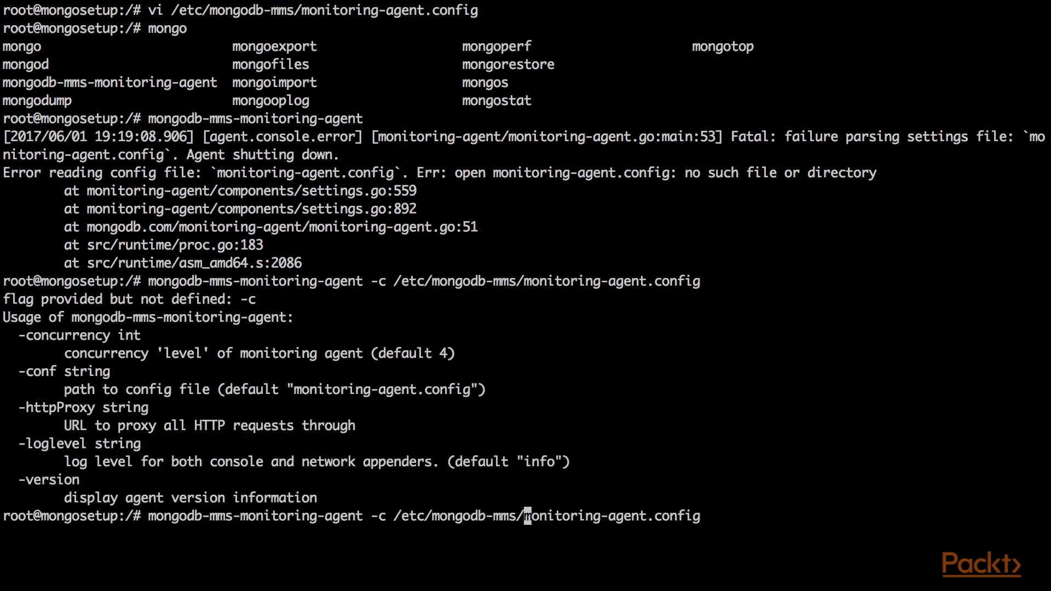
key(Right)
text(onf)
key(Return)
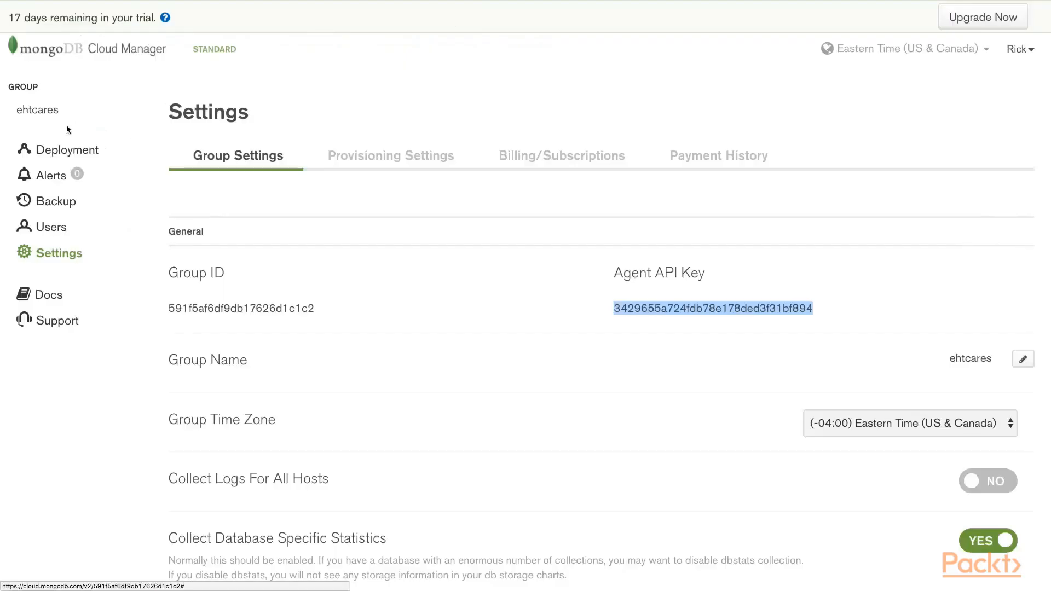
Open the group's Deployment page in Cloud Manager in the browser.
click(47, 152)
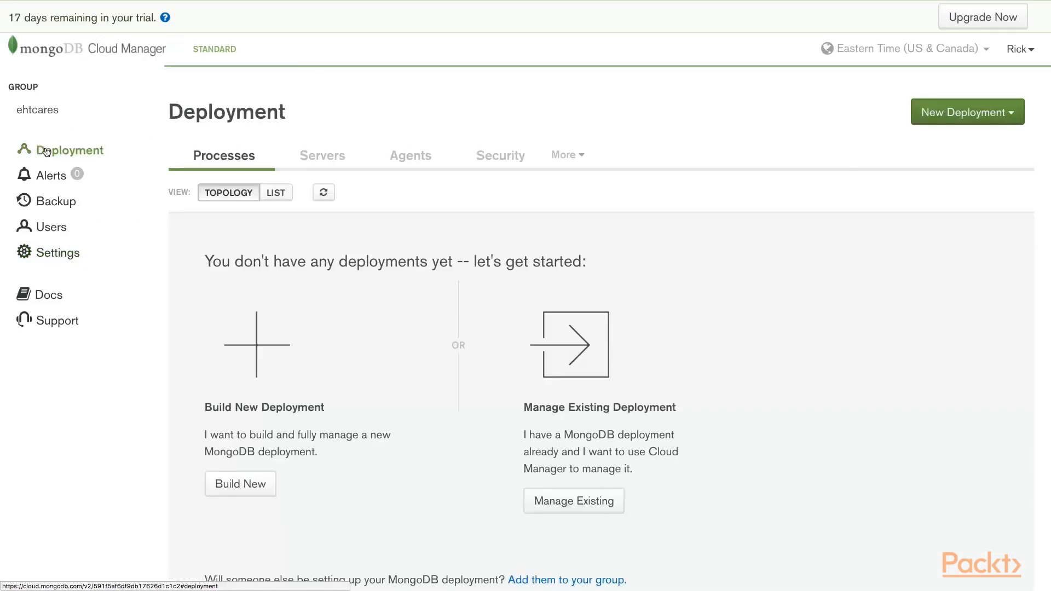
click(1004, 112)
click(897, 225)
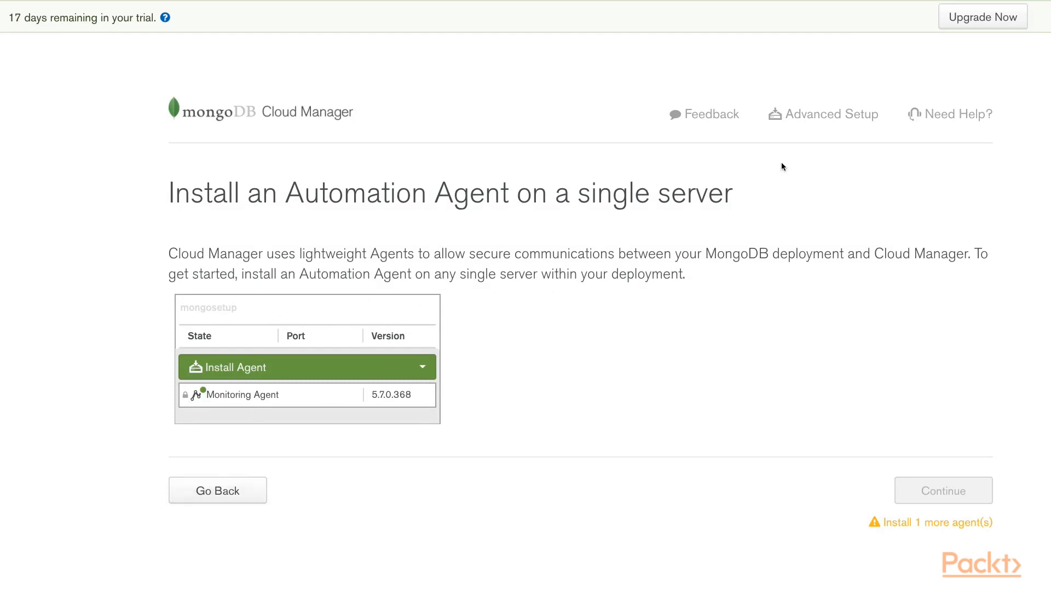
click(803, 117)
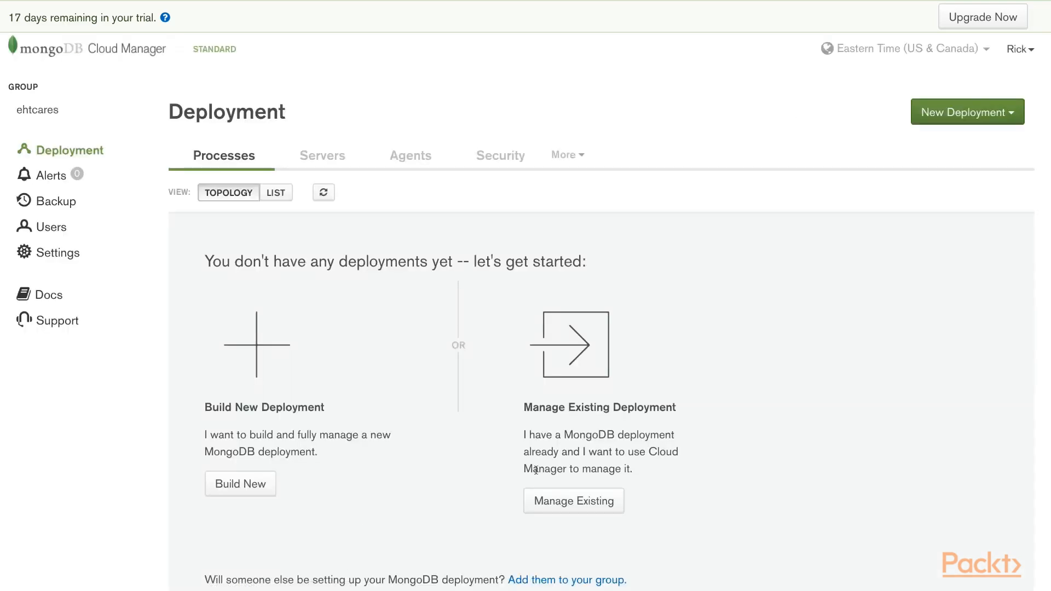
Choose to manage an existing deployment and set the seed hostname to mongo-a and the port to 27018.
click(583, 506)
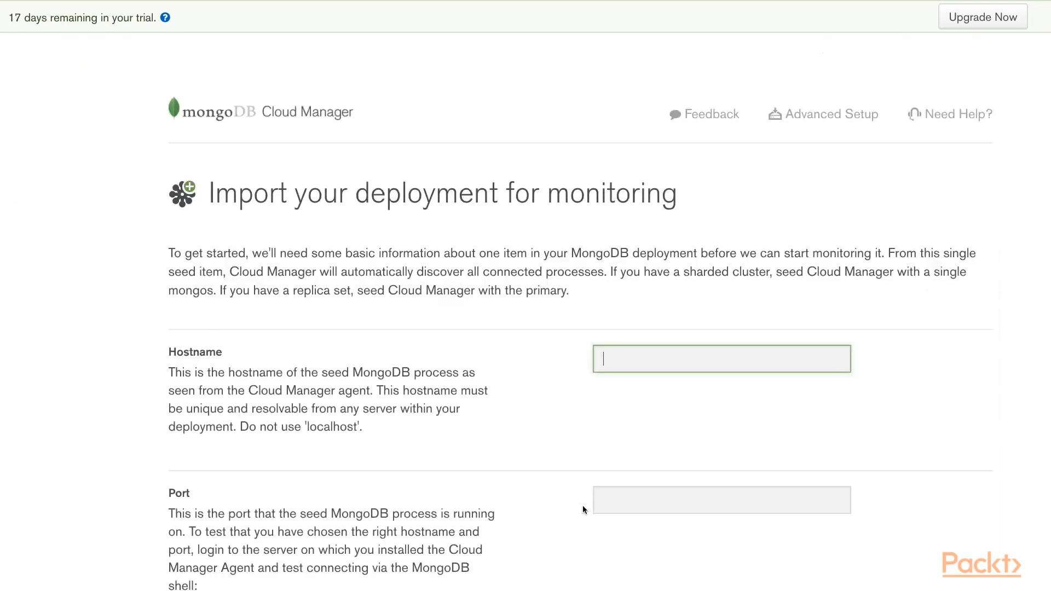
scroll(479, 301, down, 3)
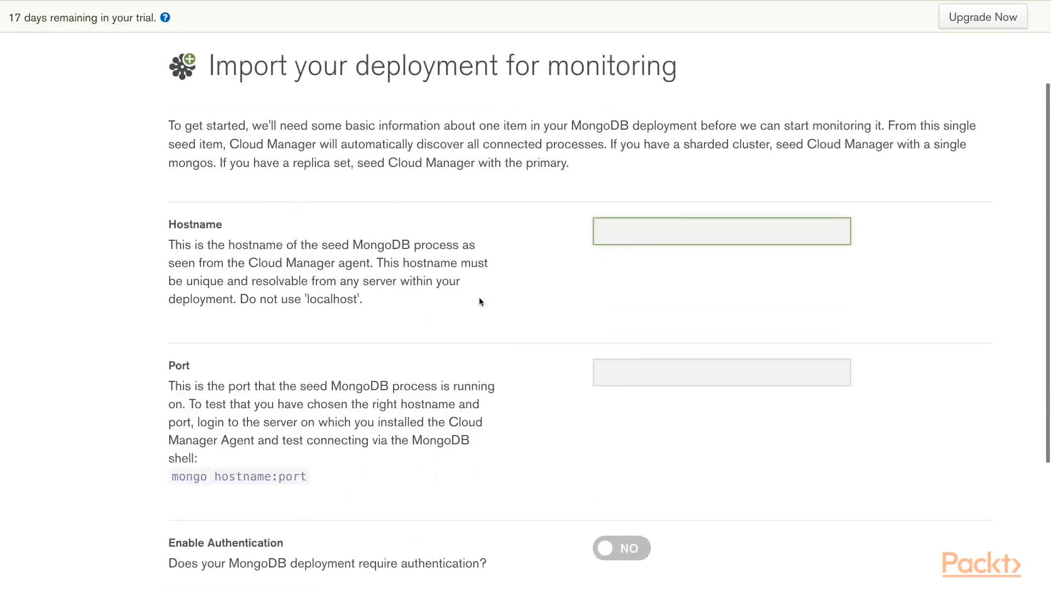
text(mongo-a)
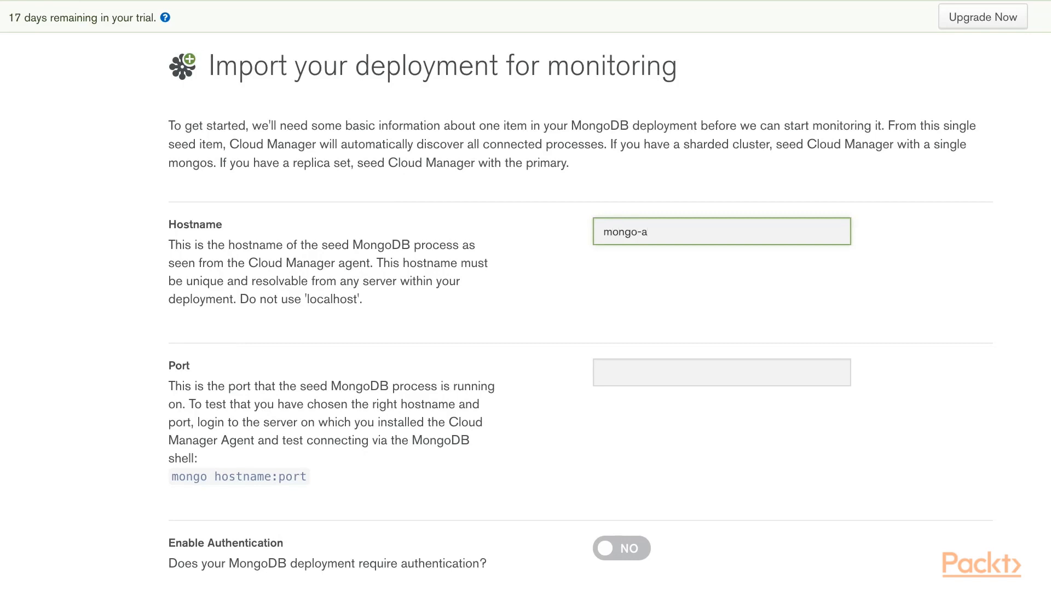
key(Tab)
text(27018)
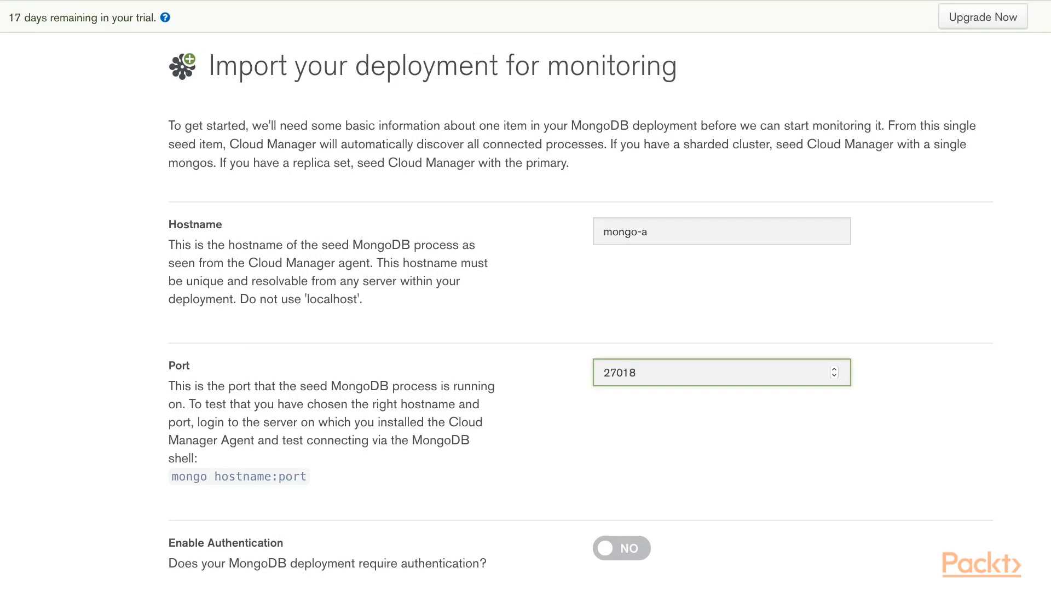
Submit the monitoring import for port 27018 with authentication and TLS/SSL off, and continue to the process discovery page.
scroll(609, 248, down, 20)
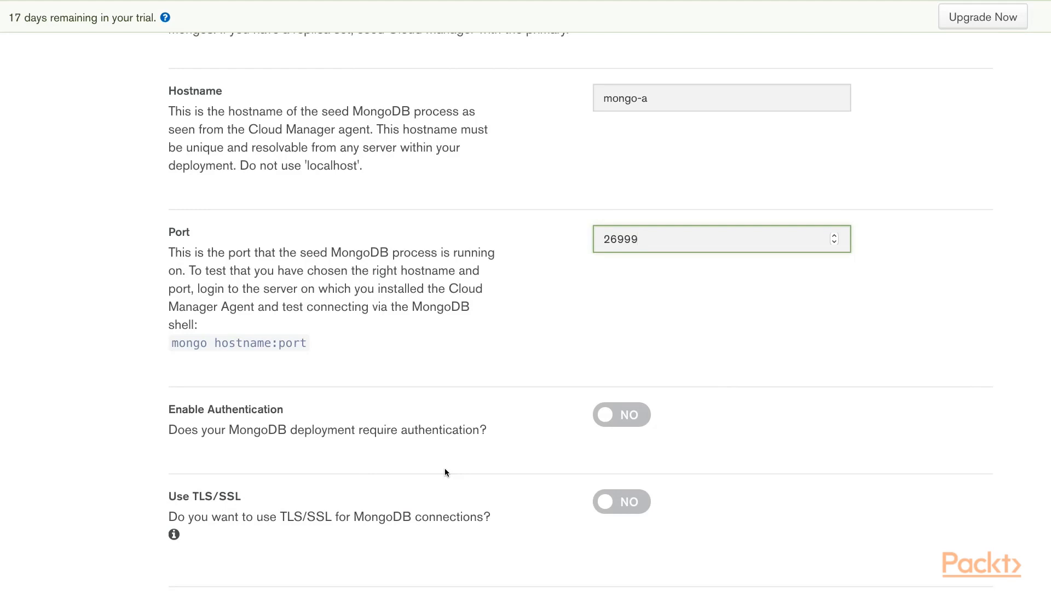
scroll(444, 468, down, 2)
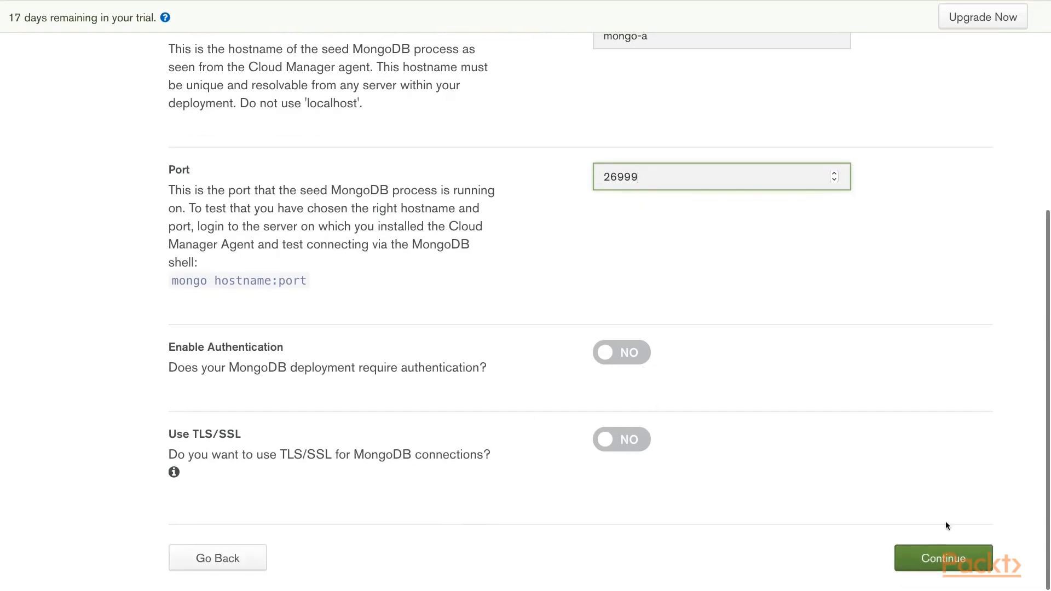
click(934, 558)
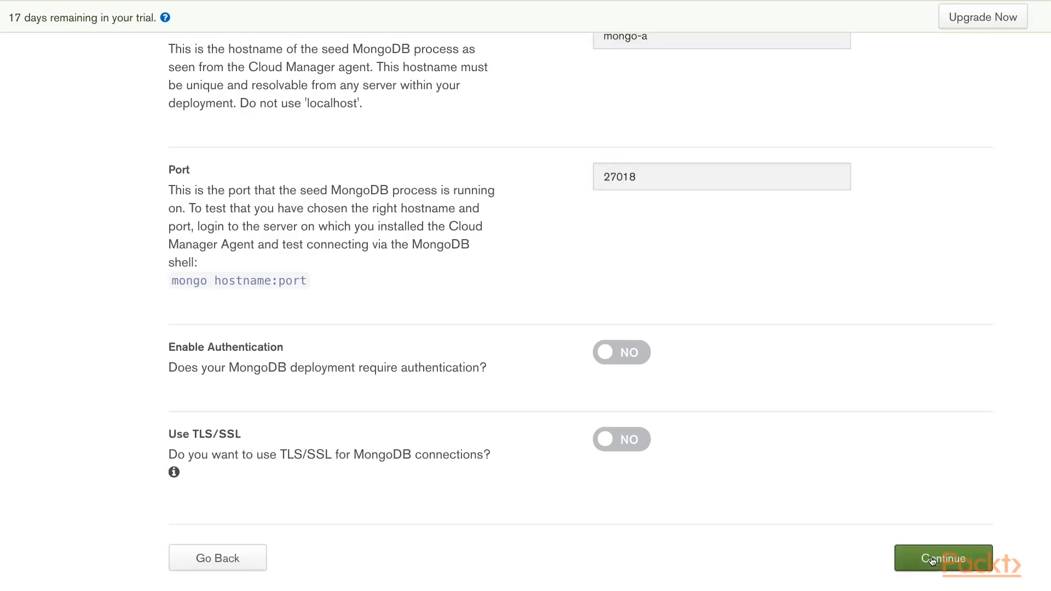
click(931, 559)
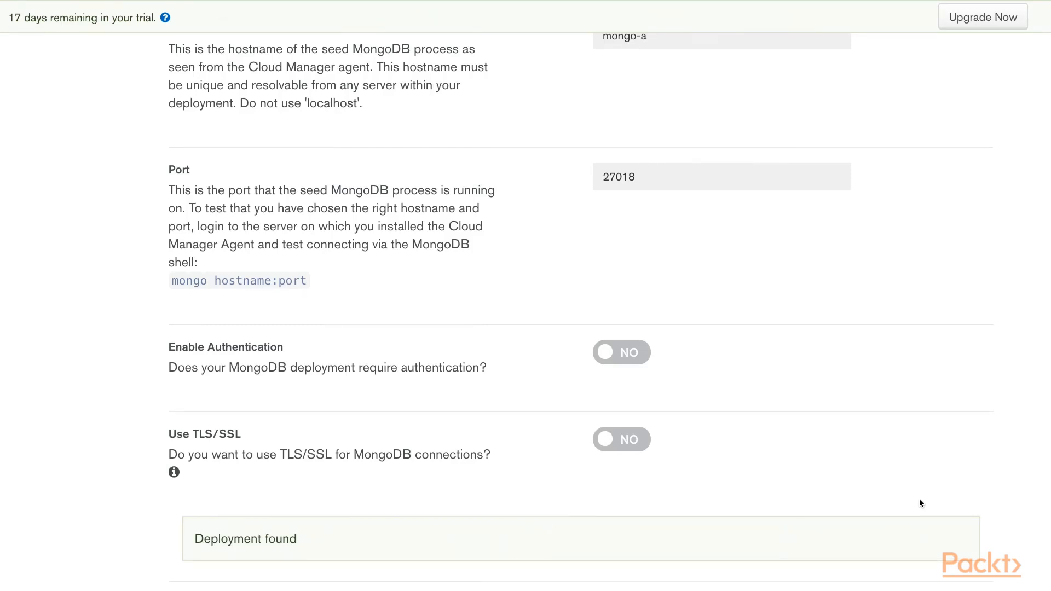
scroll(919, 503, down, 2)
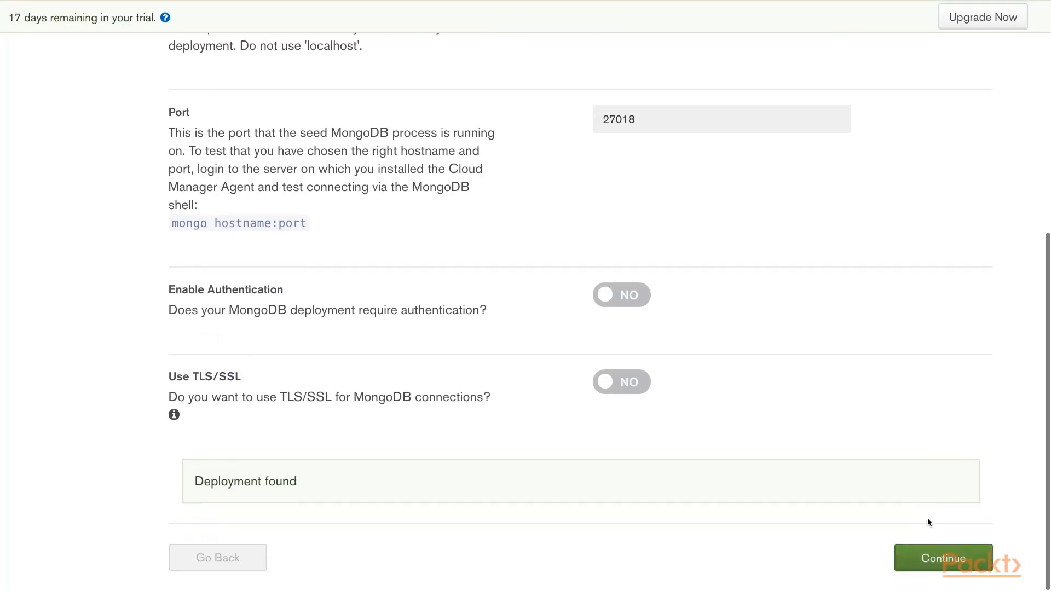
click(926, 561)
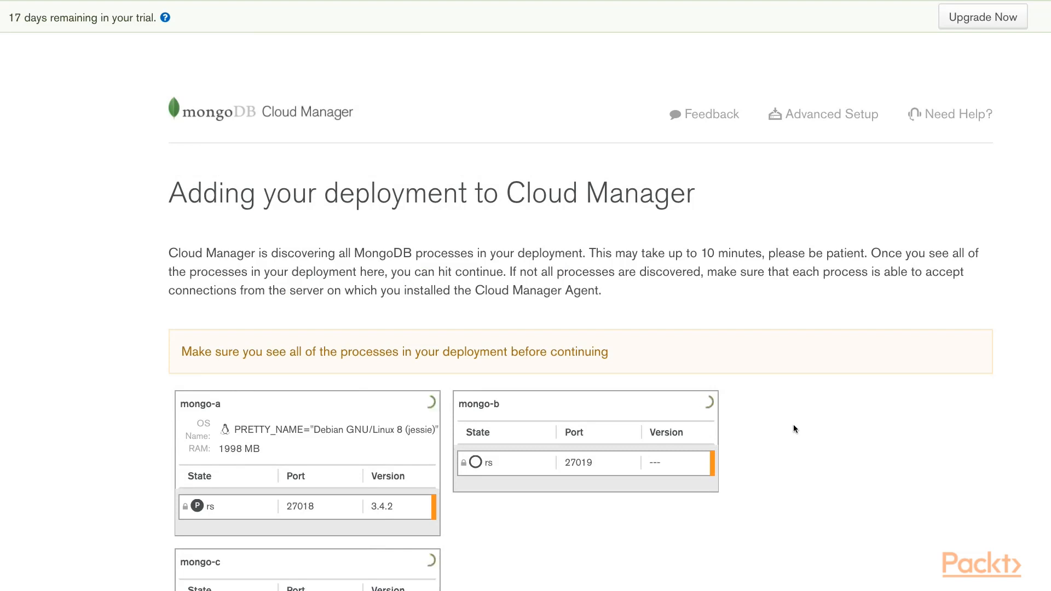
Check the MongoDB processes discovered in the deployment and continue to the Cloud Manager Automation question.
scroll(794, 426, down, 1)
scroll(793, 425, down, 4)
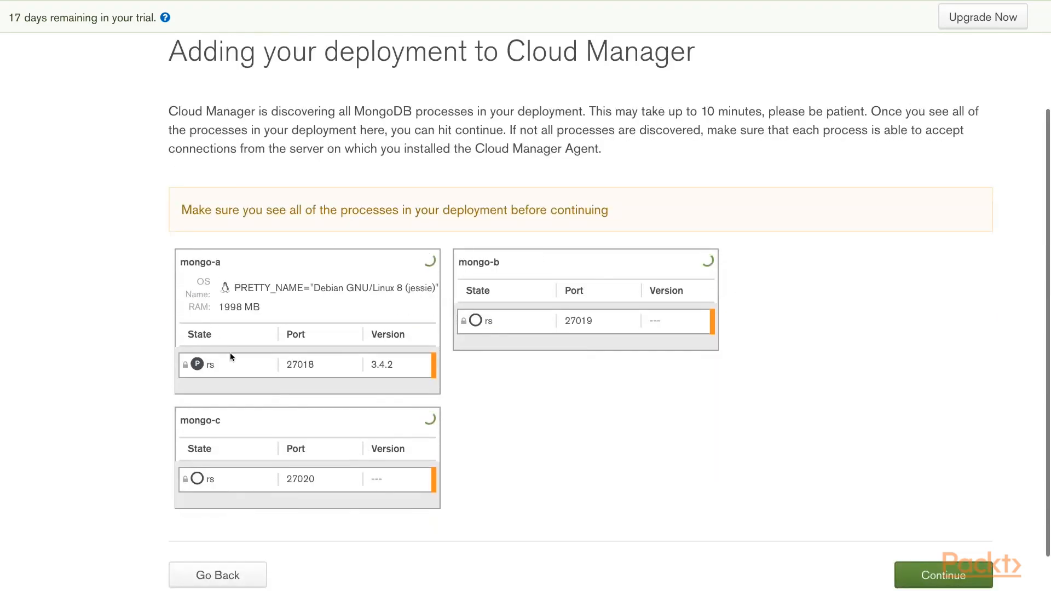
mouse_move(197, 366)
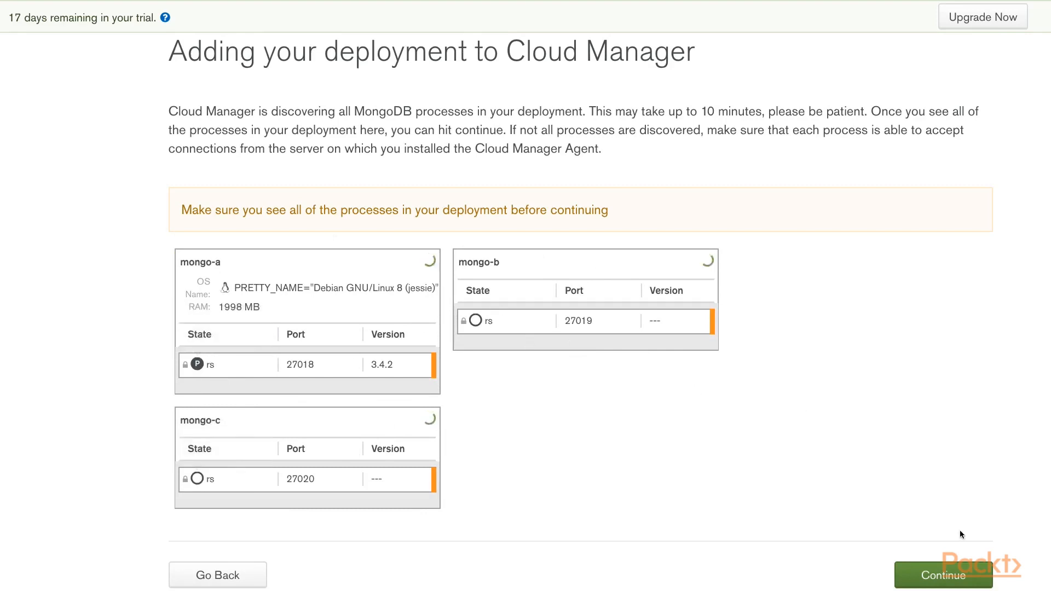
click(937, 578)
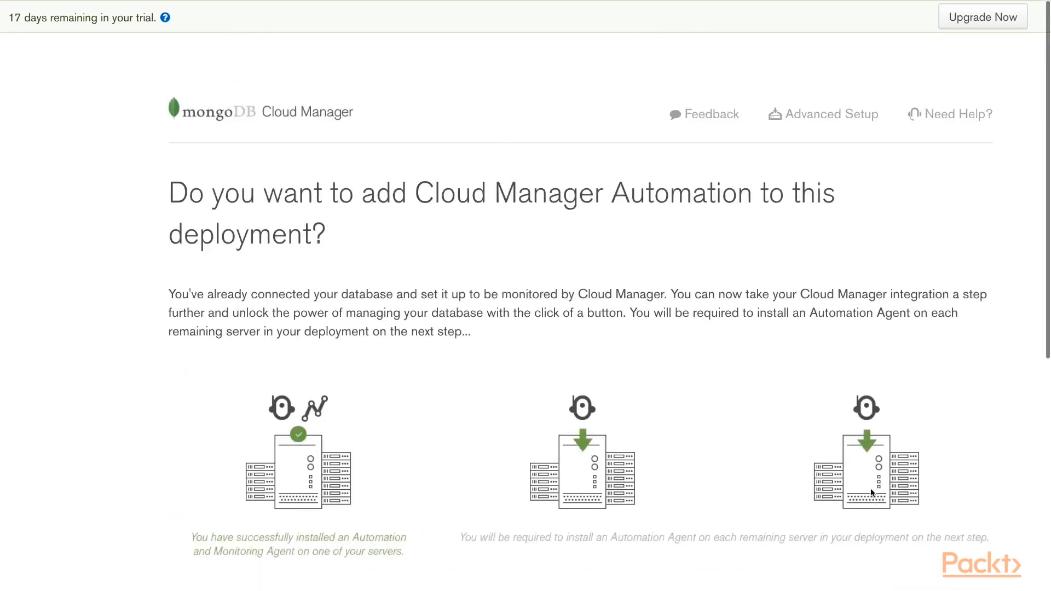
scroll(812, 236, down, 5)
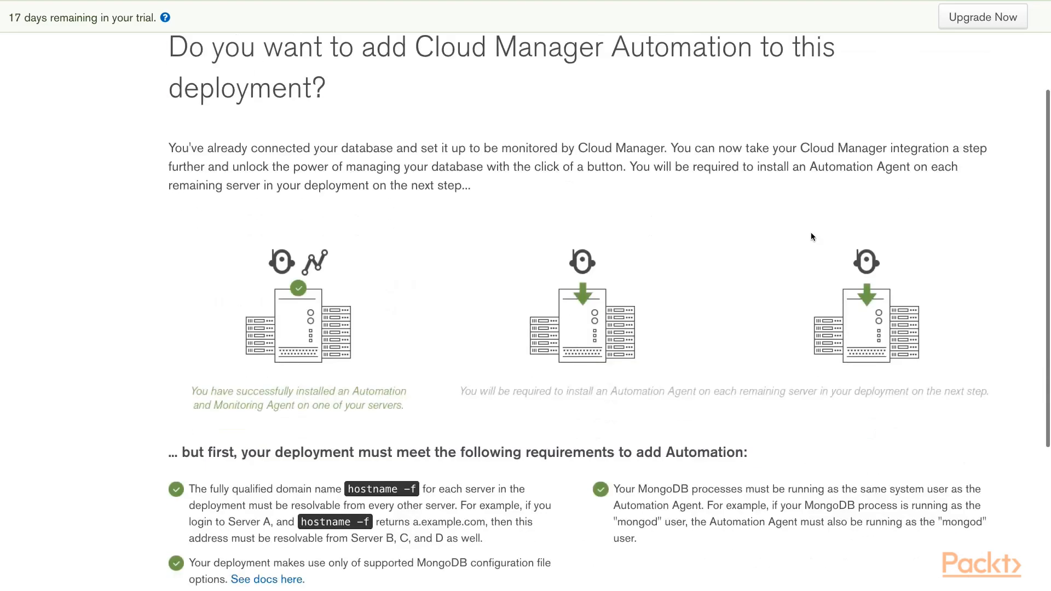
Decline Automation so the deployment is only monitored, and check the warning on the mongo-a:27018 process.
scroll(811, 233, down, 2)
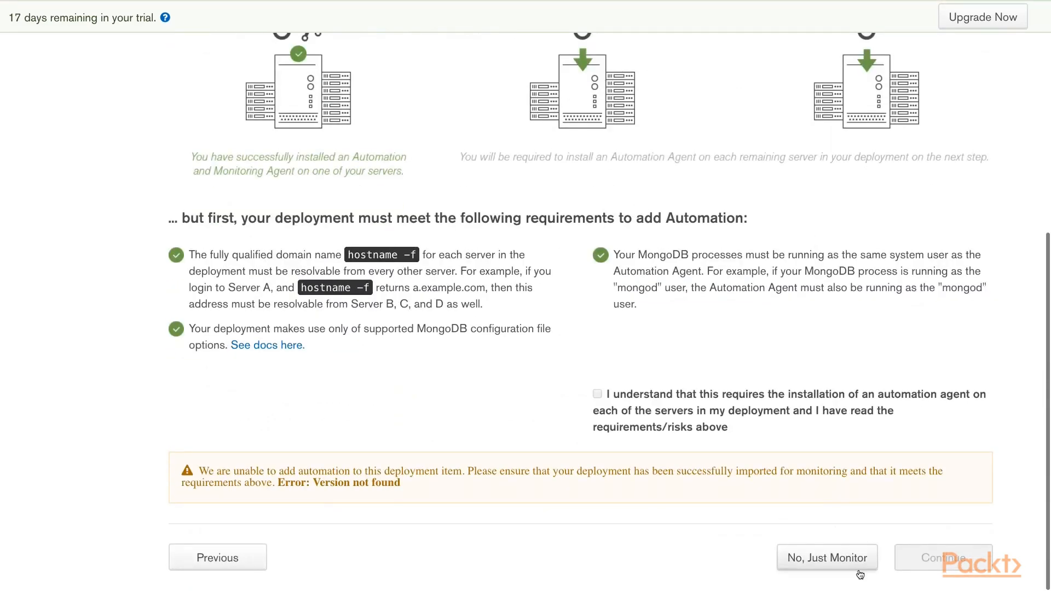
click(832, 559)
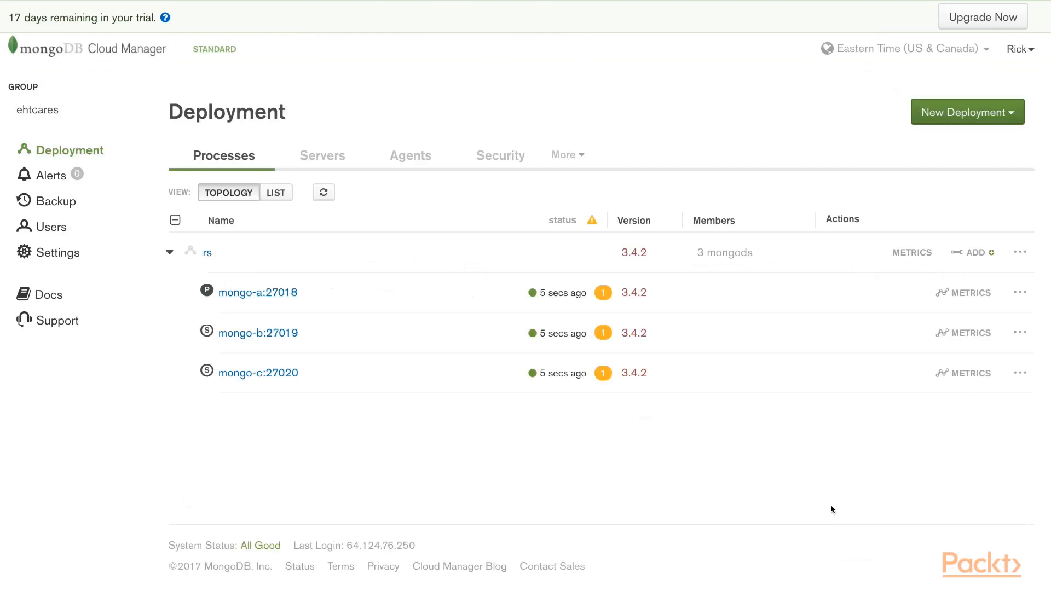
mouse_move(605, 292)
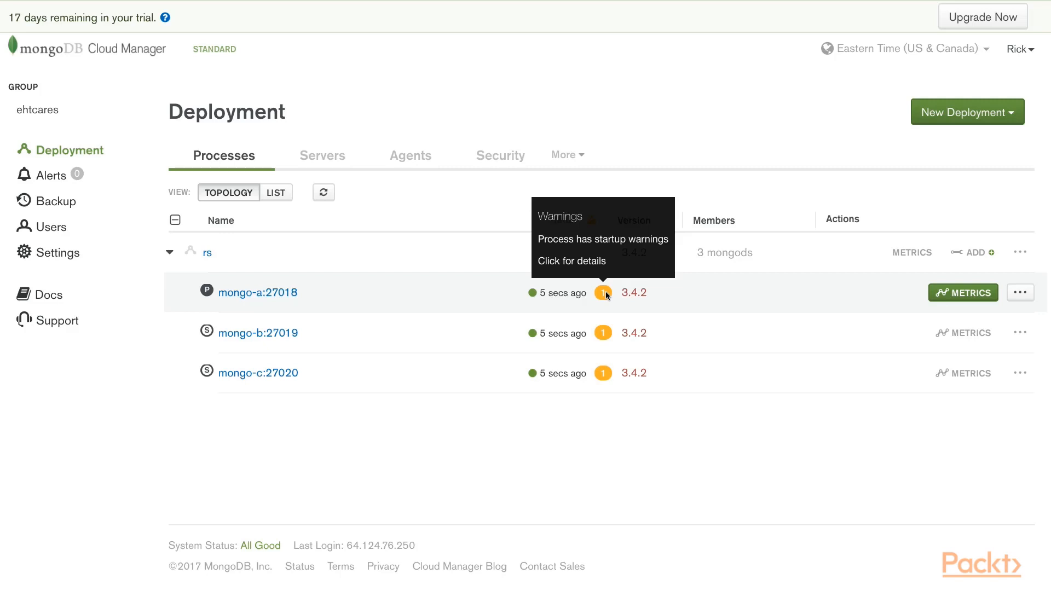
Switch to the CloudManager - Monitoring Jupyter notebook and run the cells that connect to port 27018 and define the timed insert, query and update tests.
key(ctrl+Tab)
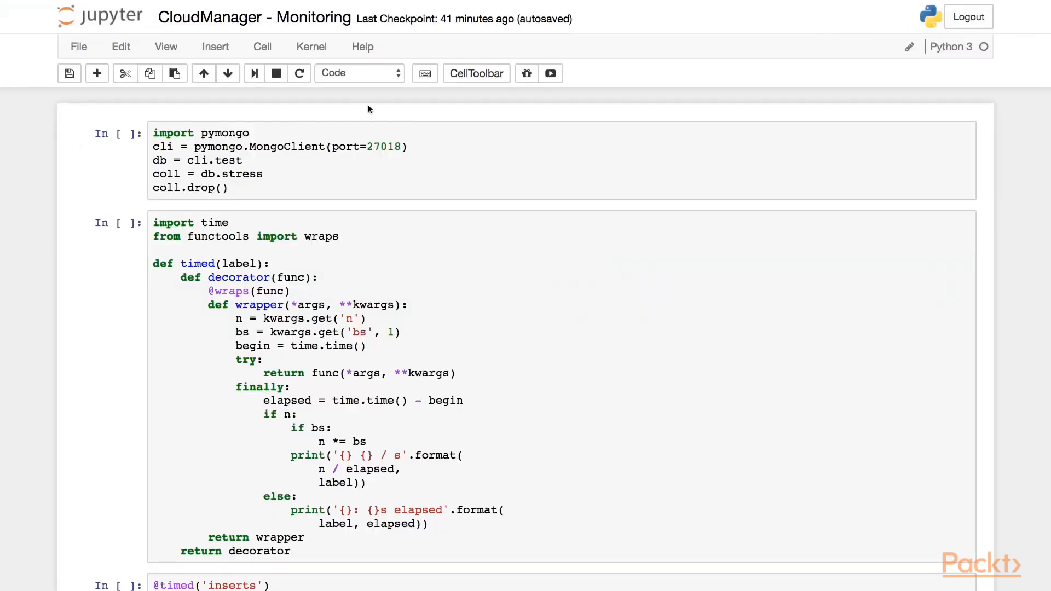
click(241, 167)
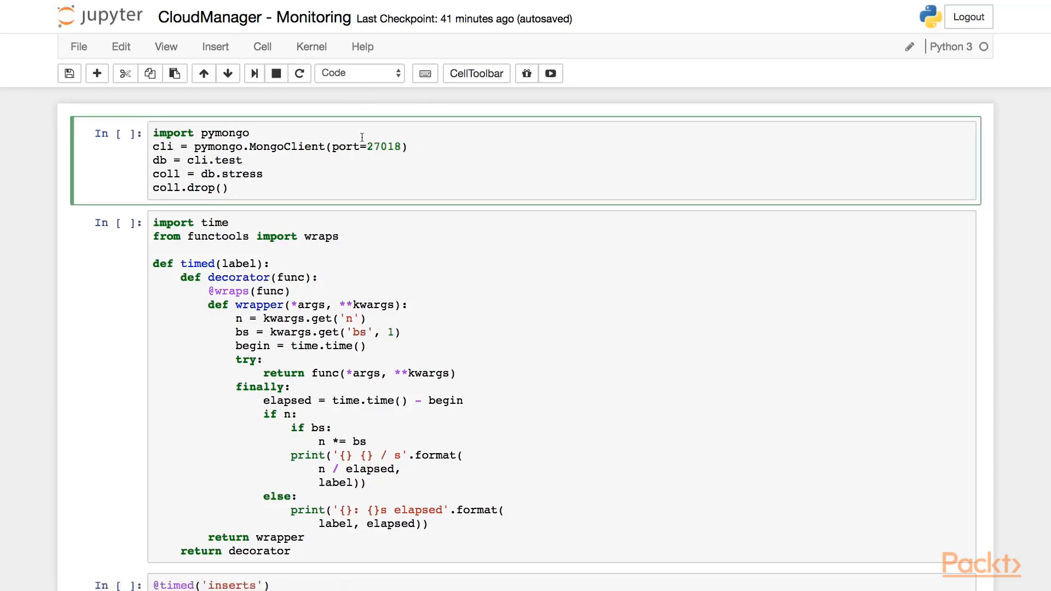
key(shift+Return)
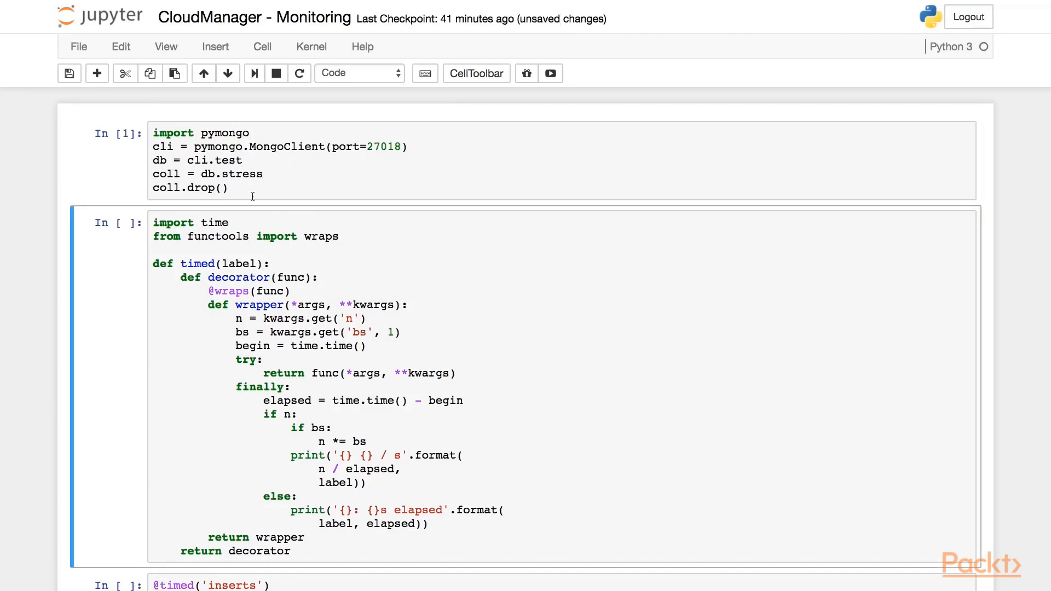
key(shift+Return)
key(shift+Return)
key(shift+Return)
key(shift+Return)
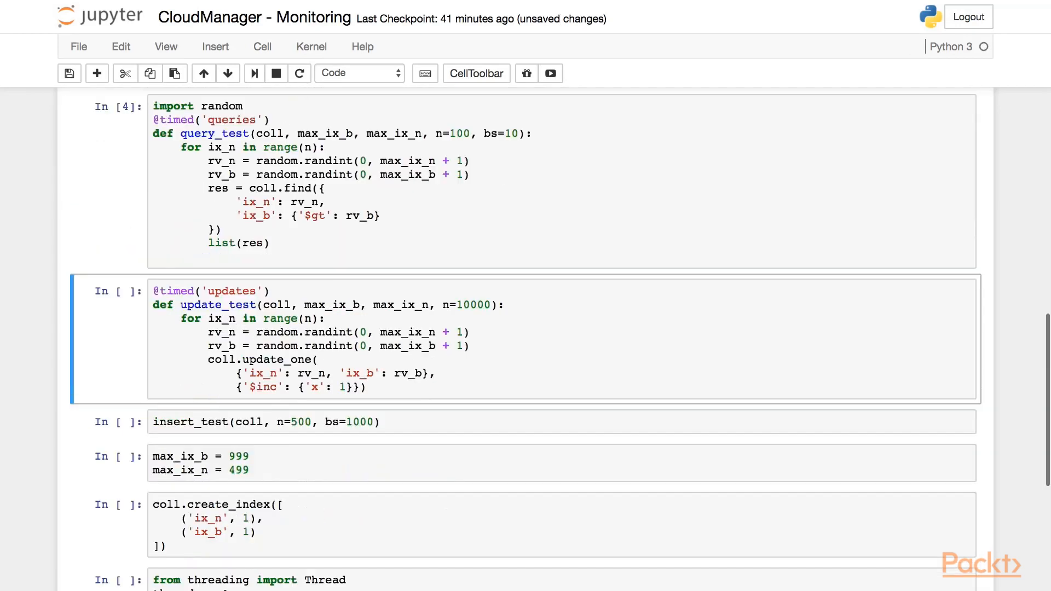
Run the remaining notebook cells: insert_test with n=500 and bs=1000, the max_ix values, the ix_n/ix_b index and the threaded load test.
scroll(525, 340, down, 2)
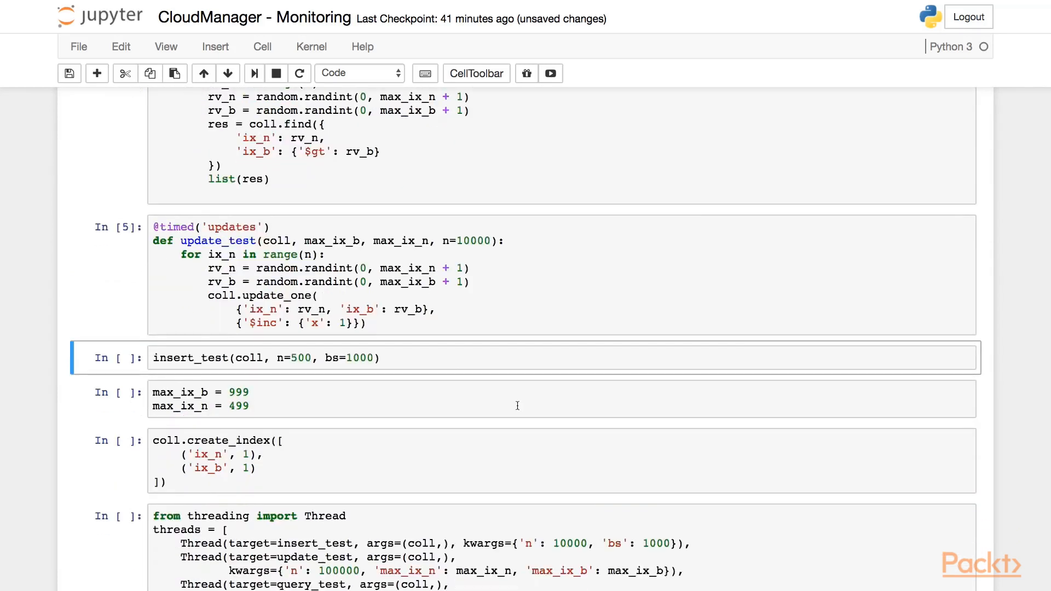
key(shift+Return)
scroll(513, 460, down, 3)
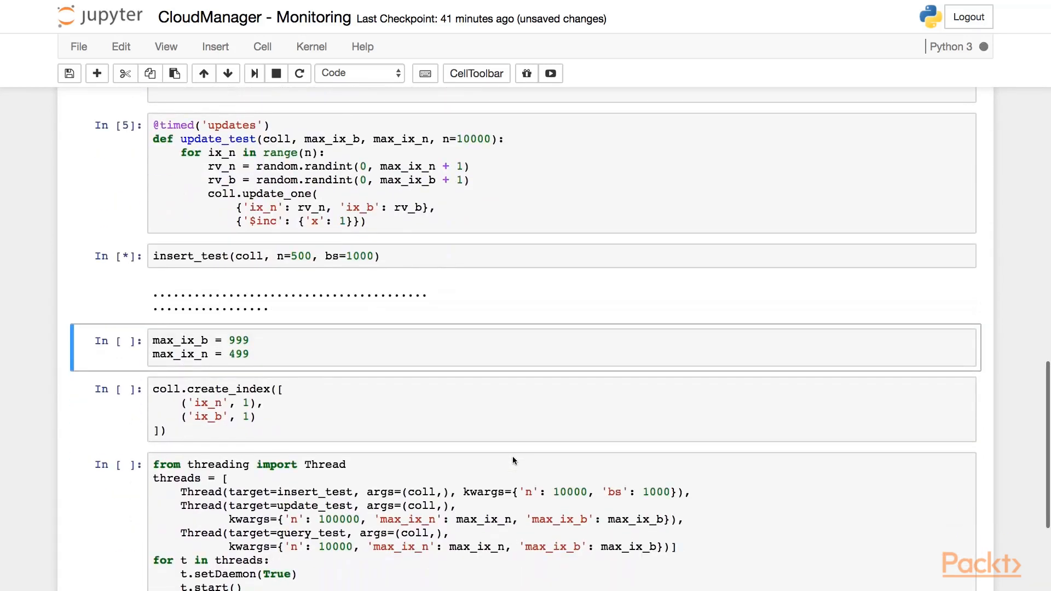
scroll(514, 461, down, 4)
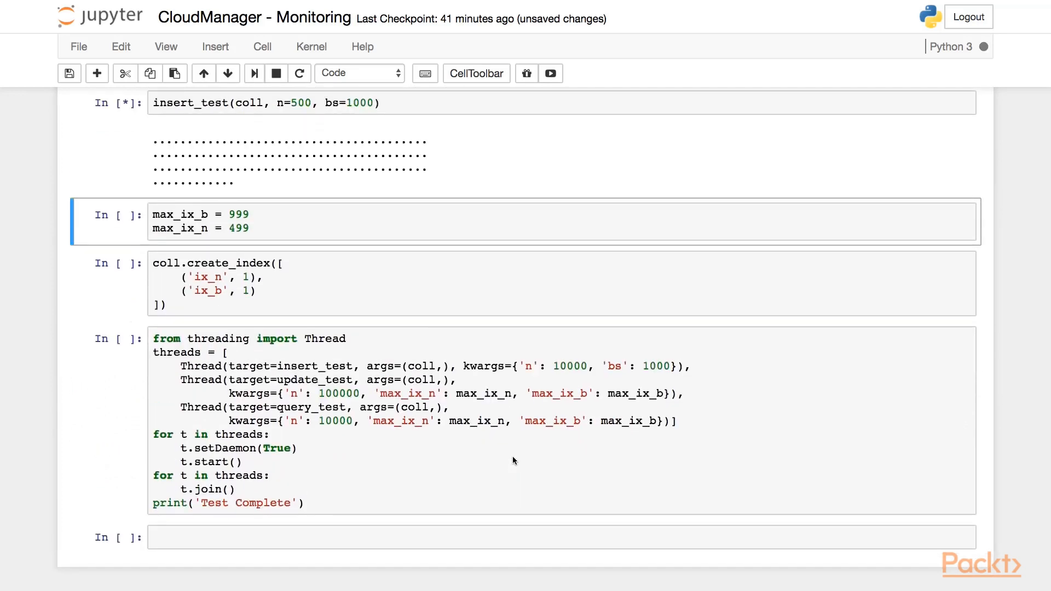
key(shift+Return)
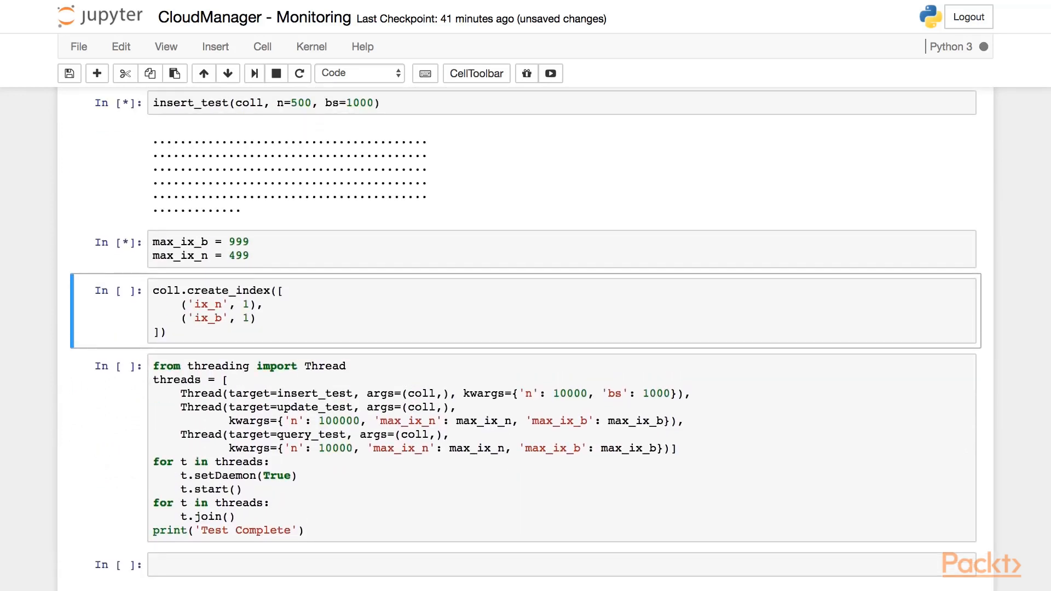
key(shift+Return)
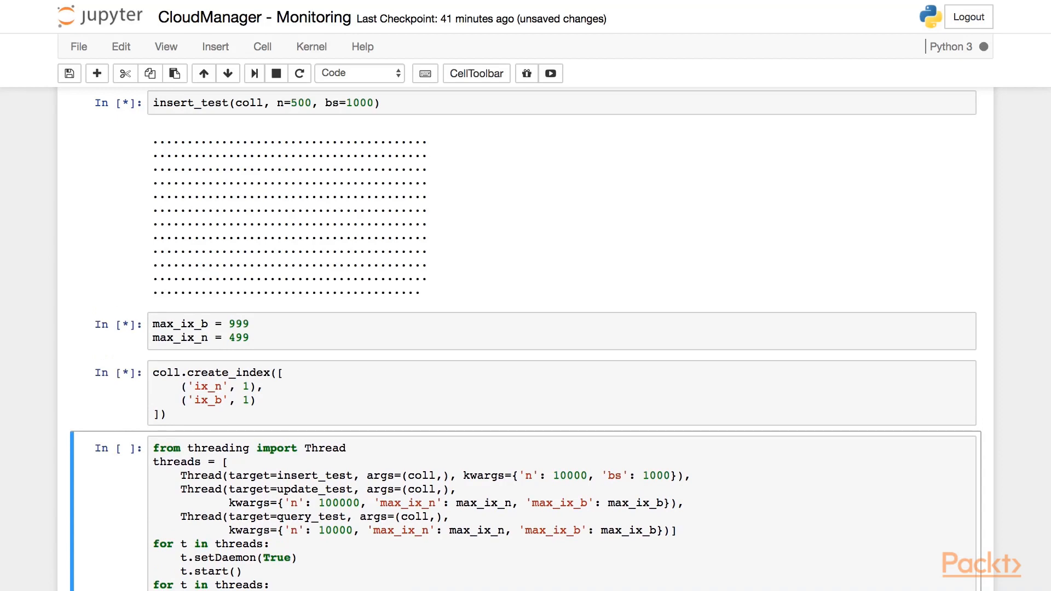
key(shift+Return)
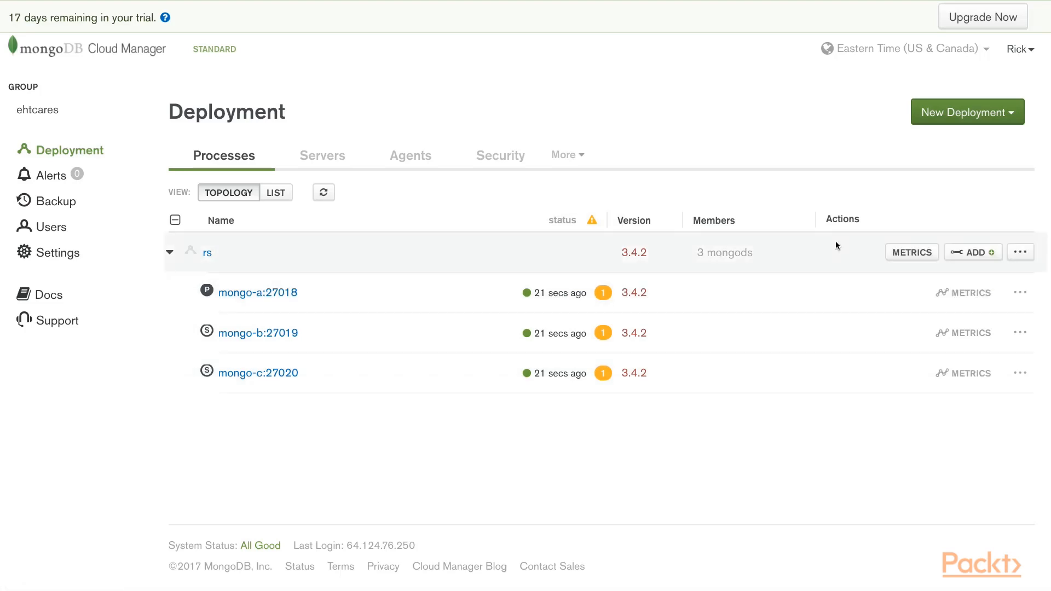
Open the metrics of the rs replica set in Cloud Manager and check the Insert chart and the available zoom ranges.
click(912, 253)
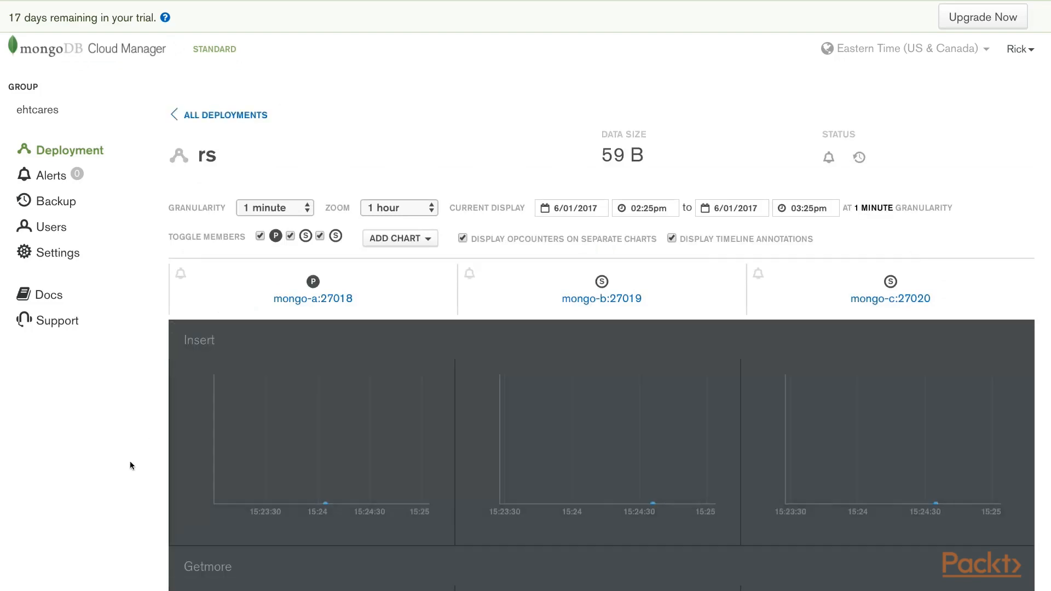
scroll(130, 465, down, 3)
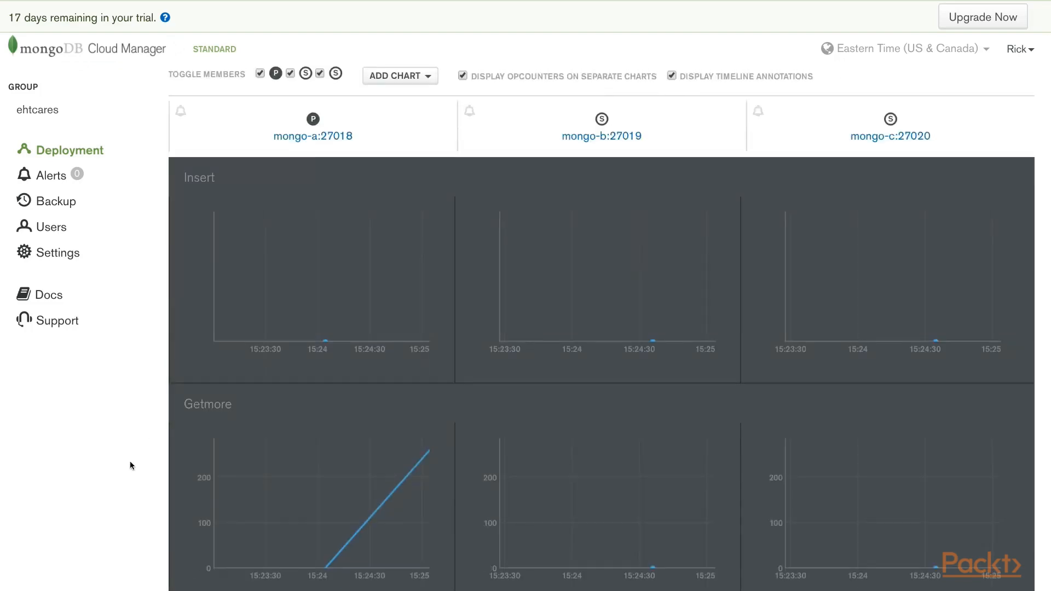
mouse_move(325, 344)
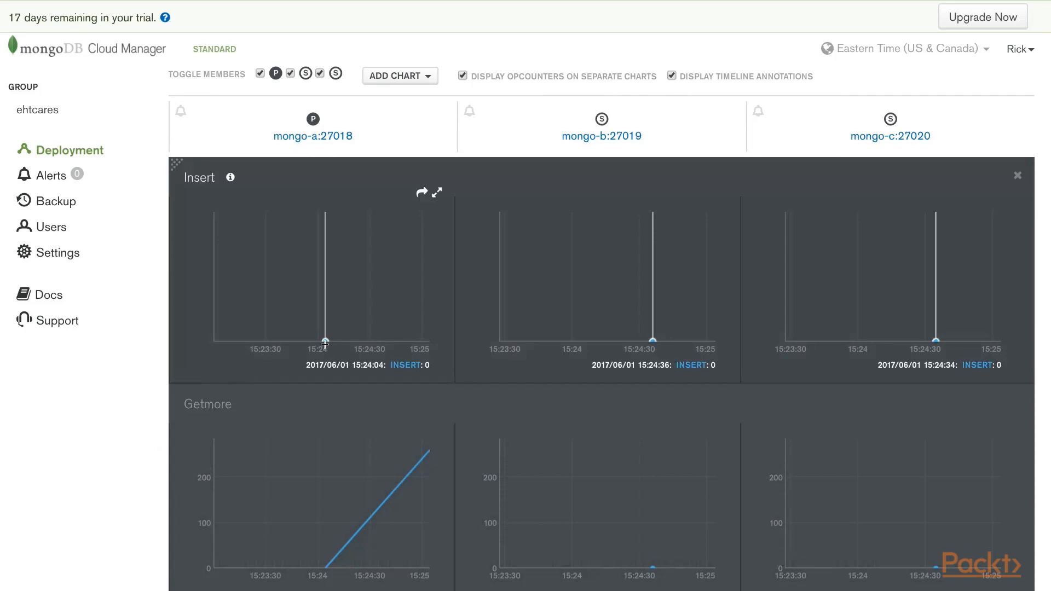
scroll(385, 333, up, 3)
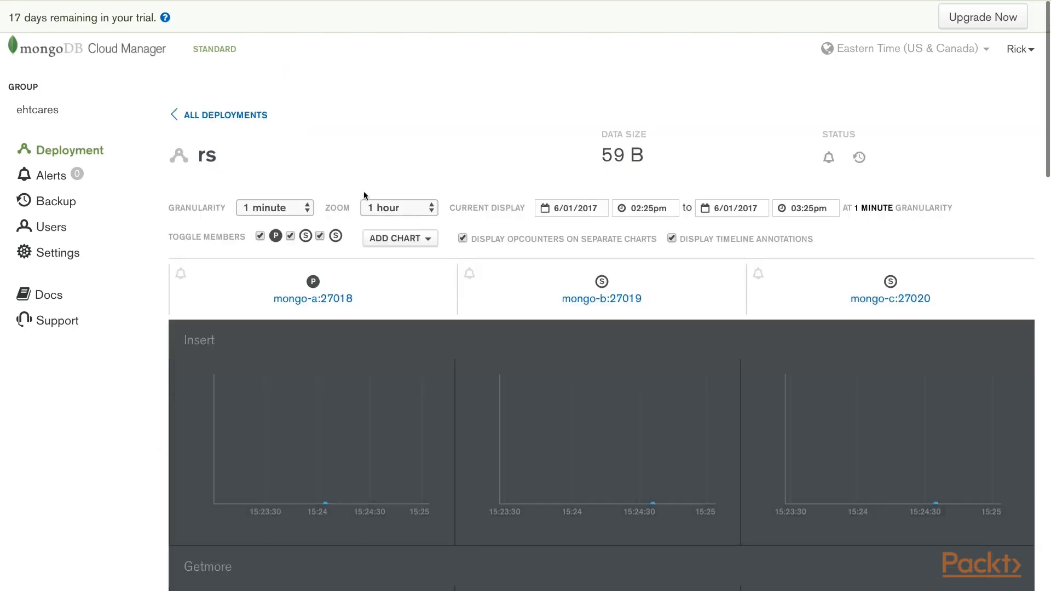
click(416, 207)
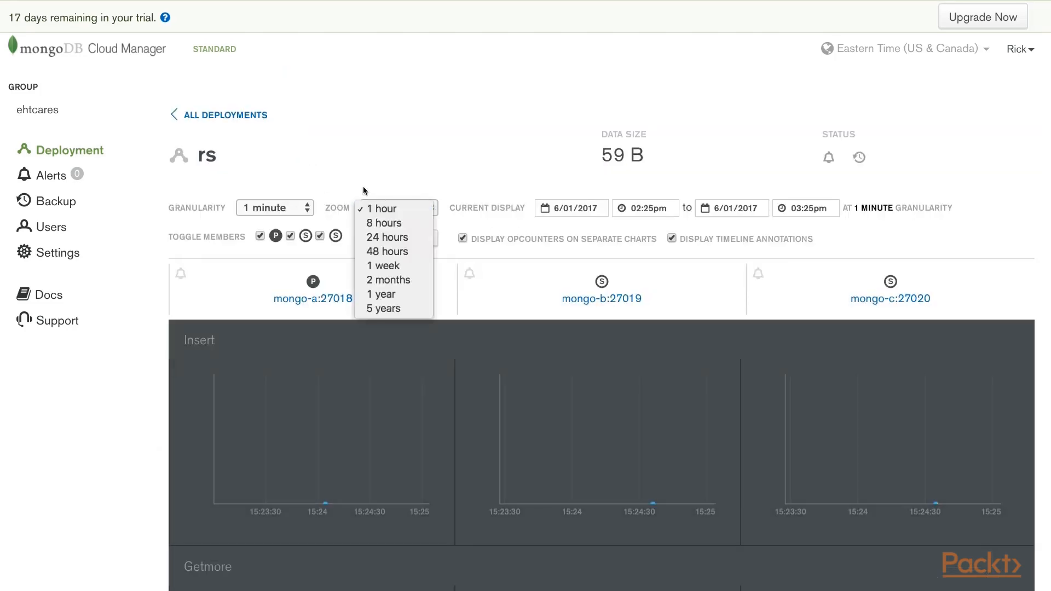
click(303, 146)
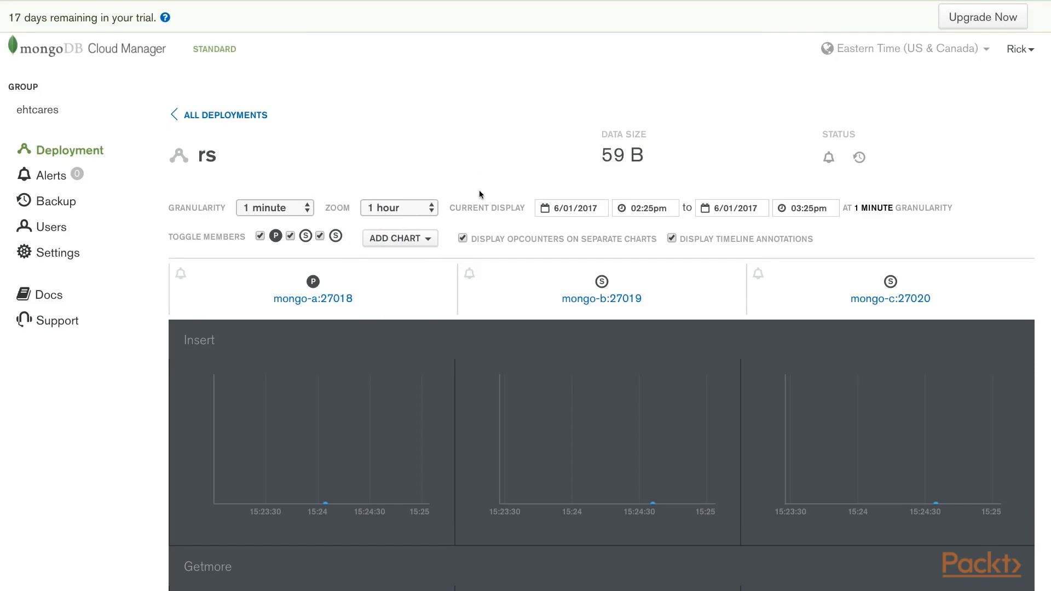
Examine the Insert, Getmore, Query and Update charts for the three replica set members.
scroll(478, 192, down, 3)
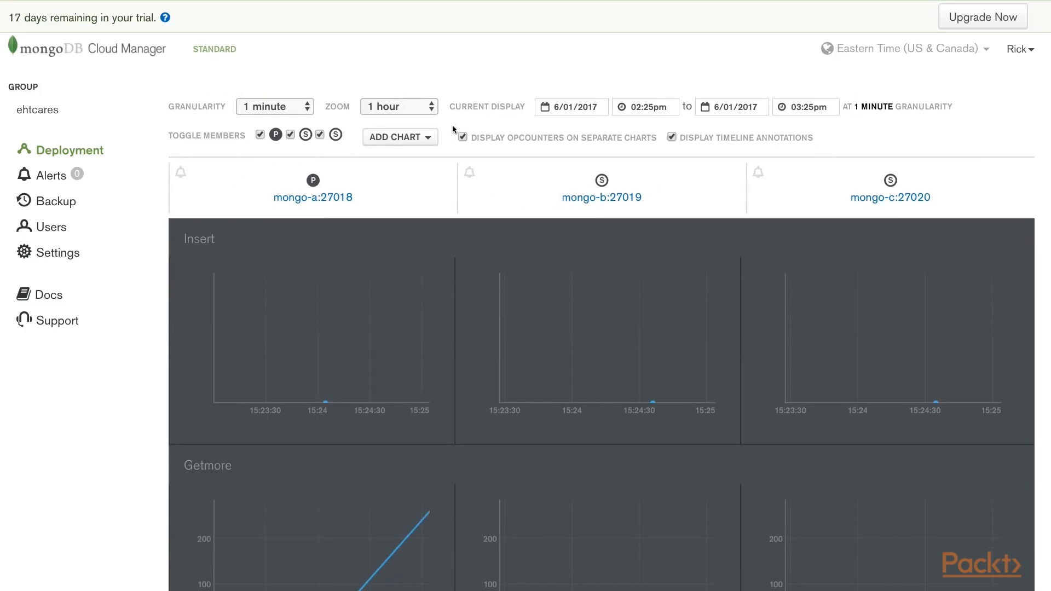
scroll(497, 96, down, 3)
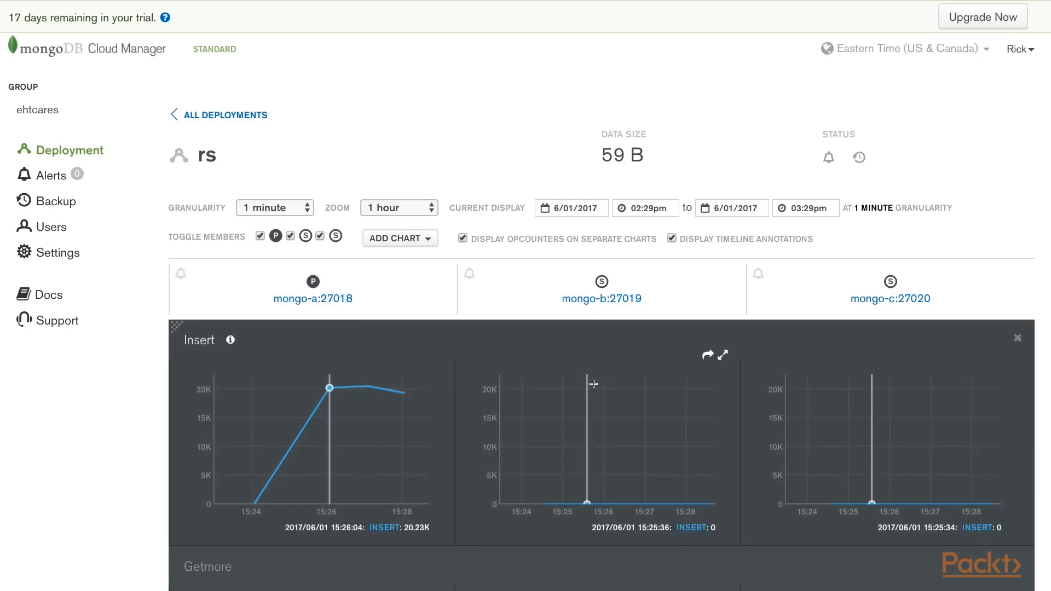
scroll(630, 390, down, 1)
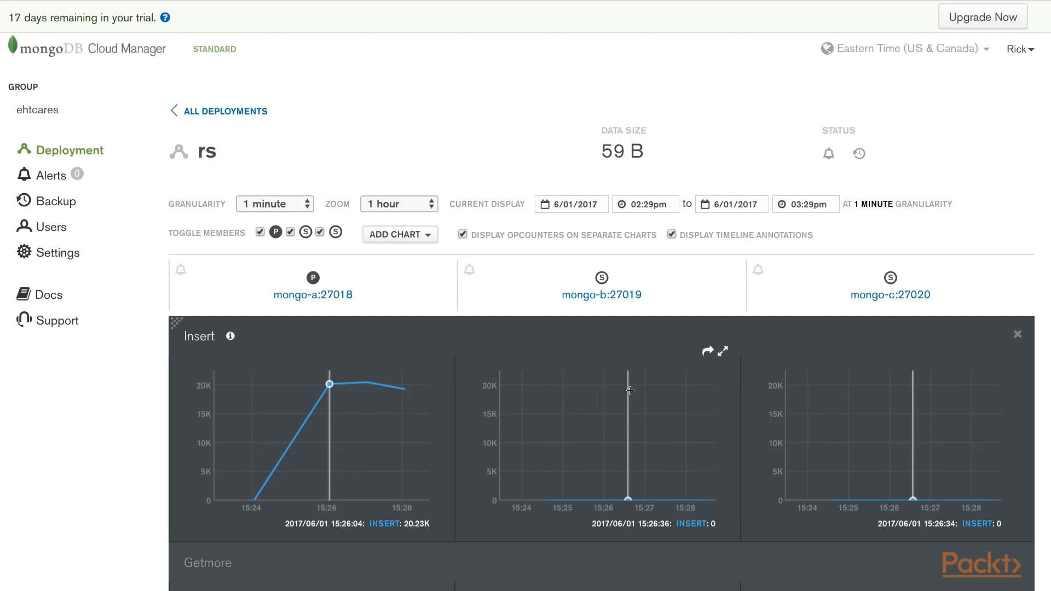
scroll(630, 390, down, 1)
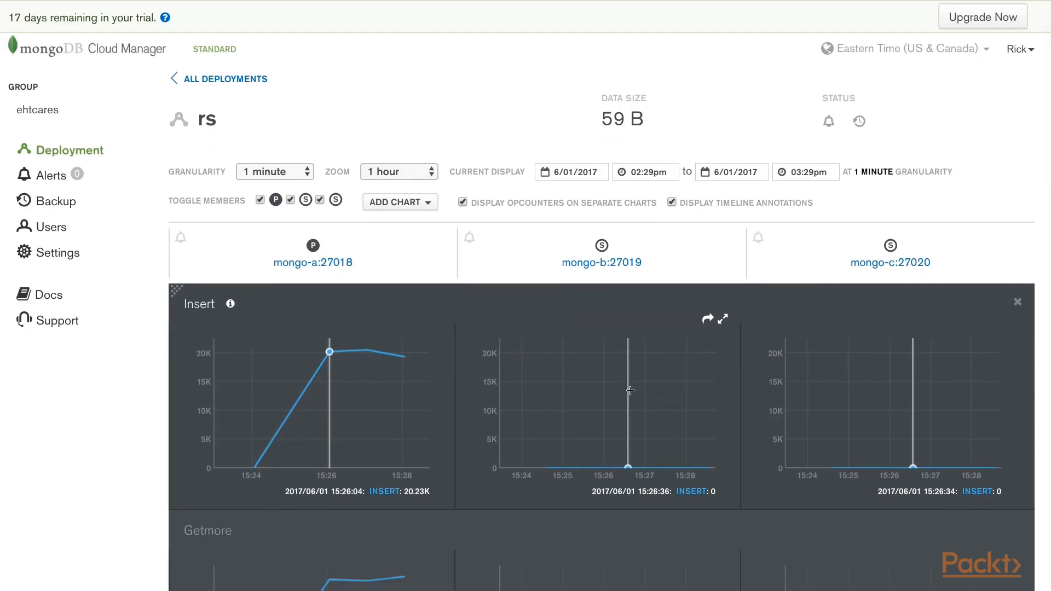
scroll(575, 389, down, 3)
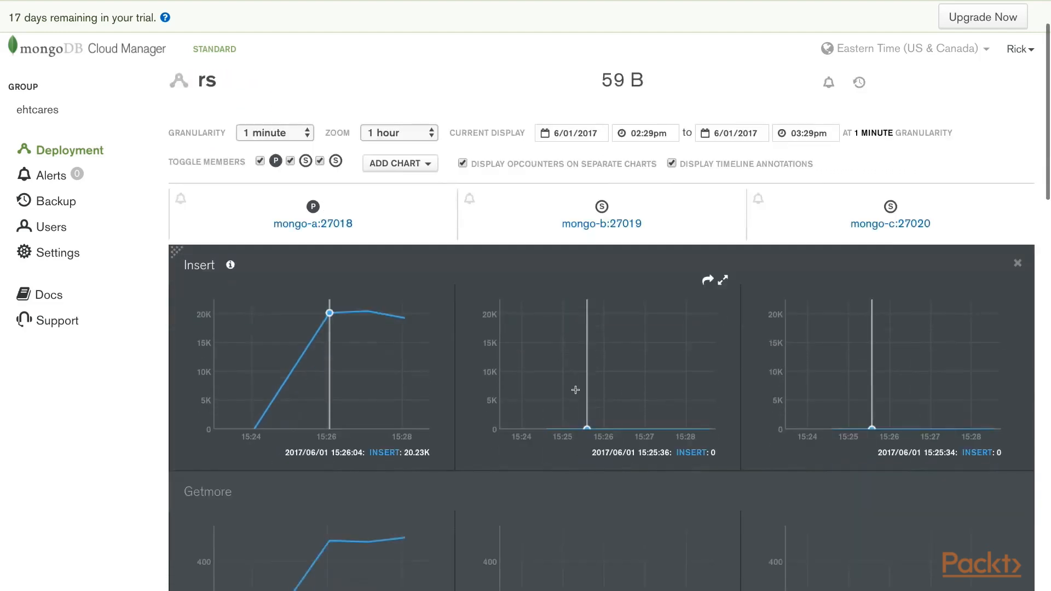
scroll(575, 389, down, 3)
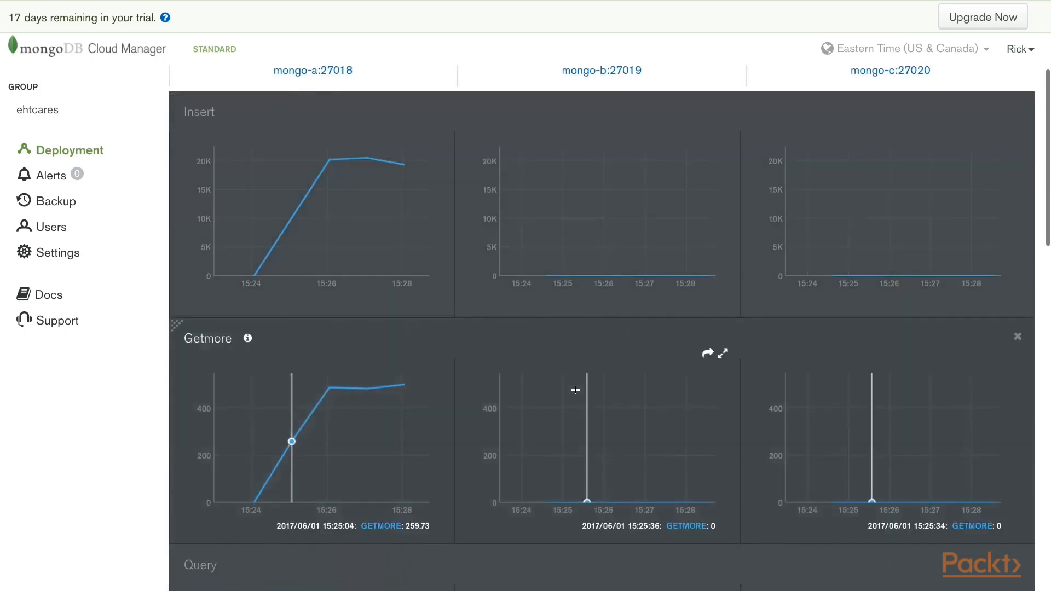
scroll(343, 397, down, 3)
scroll(342, 395, down, 2)
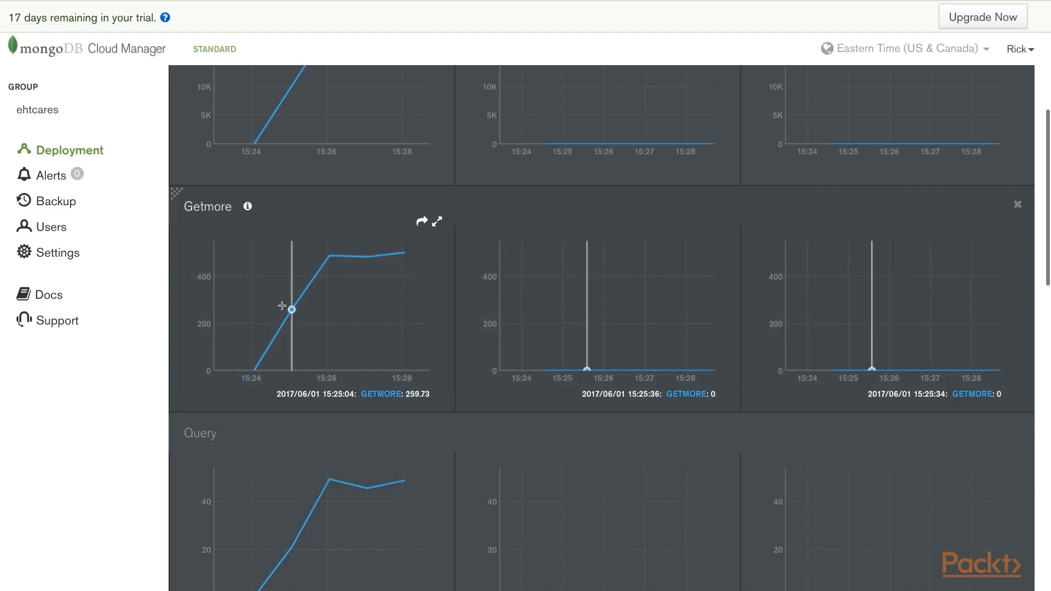
scroll(300, 327, down, 5)
scroll(300, 327, down, 2)
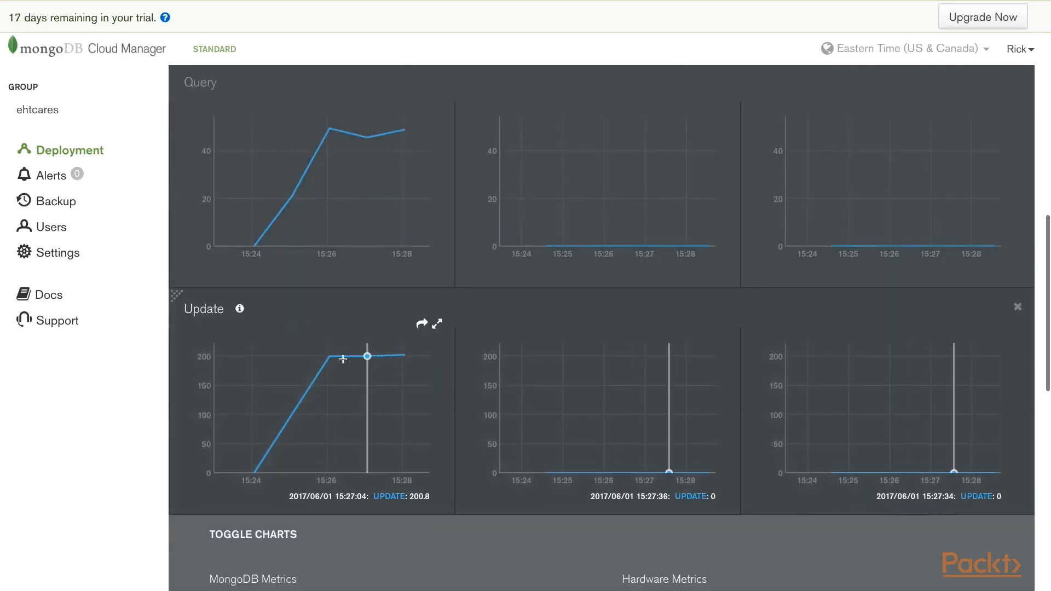
Add the Insert - Repl chart to the replica set's metrics.
scroll(402, 371, down, 3)
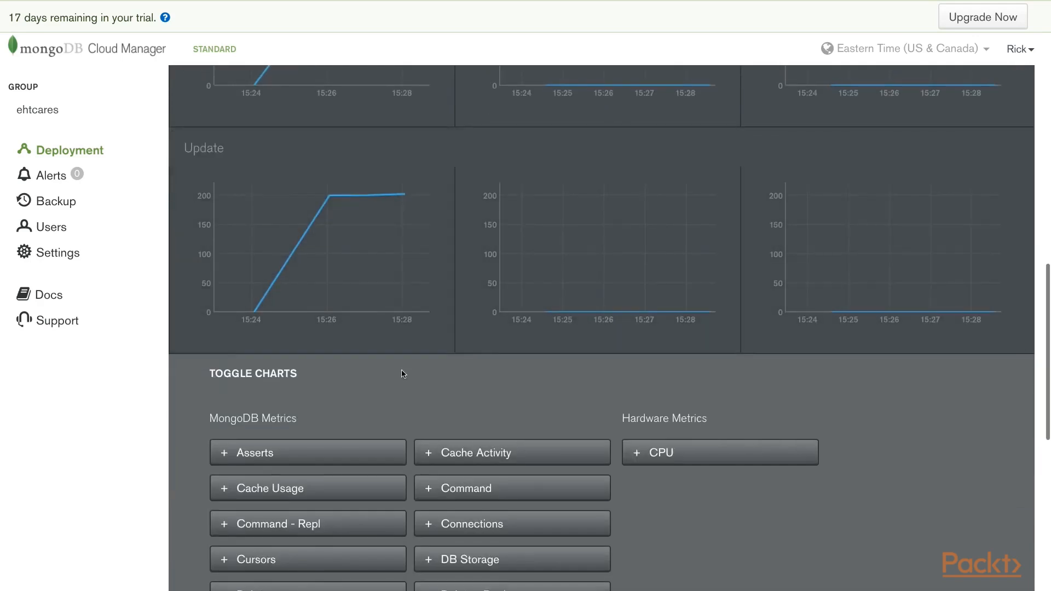
scroll(402, 372, down, 3)
scroll(401, 374, down, 2)
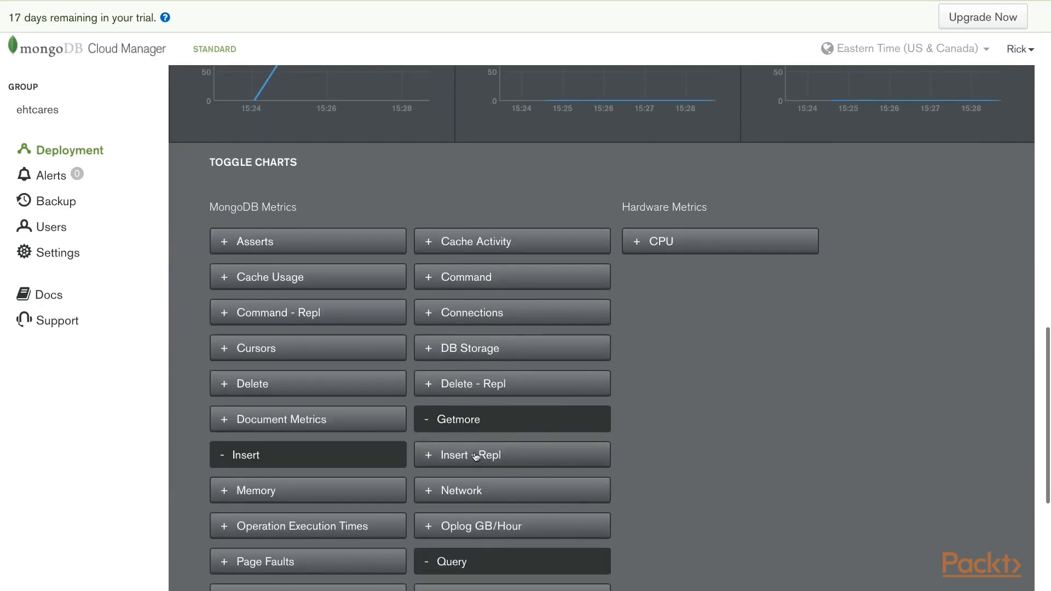
click(507, 463)
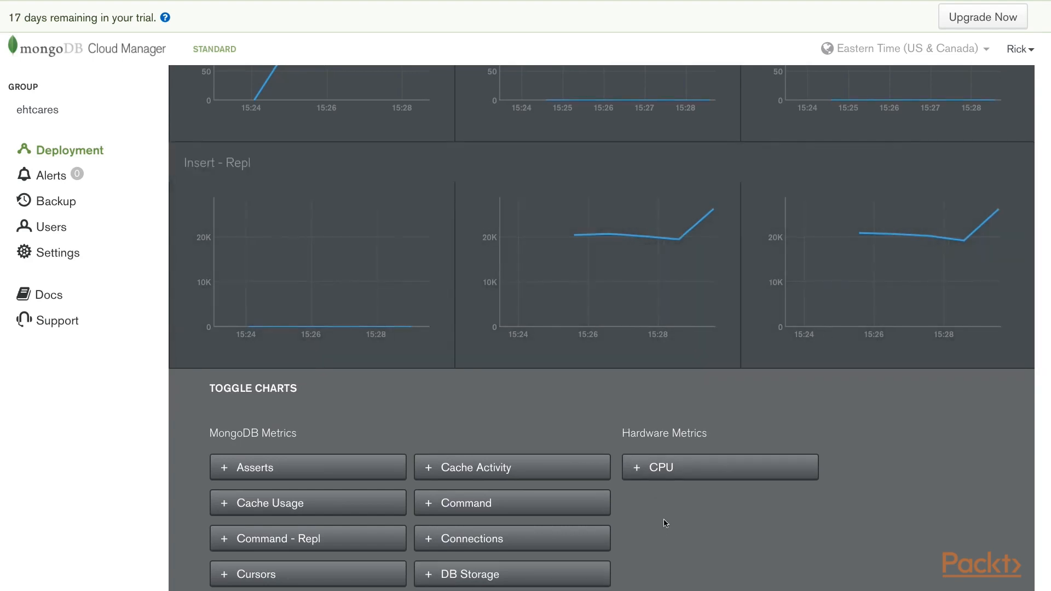
Add the Update - Repl chart to the replica set's metrics and look over the other available charts.
scroll(665, 523, down, 5)
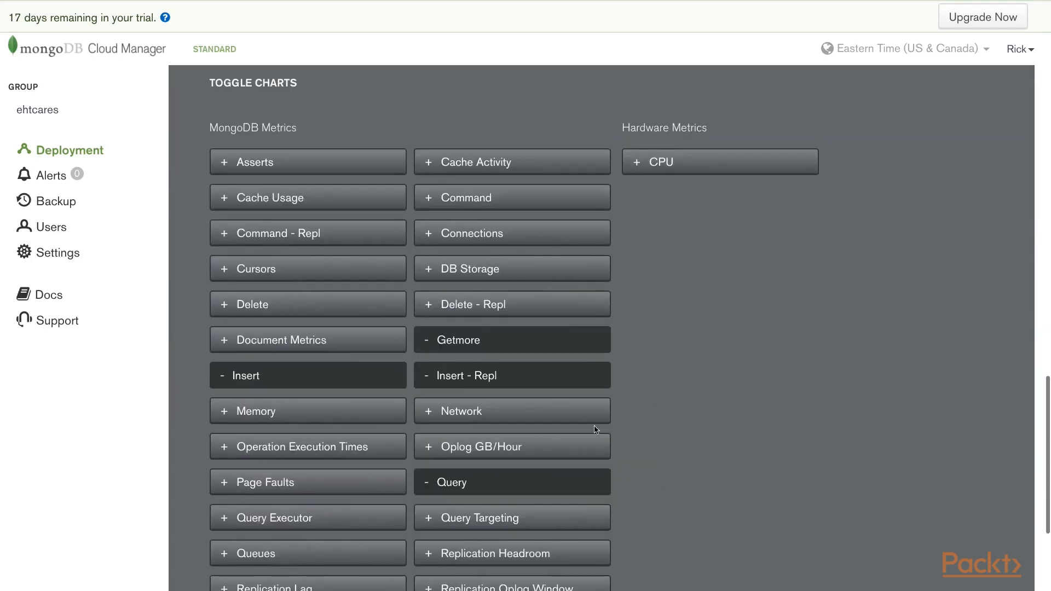
scroll(478, 390, down, 2)
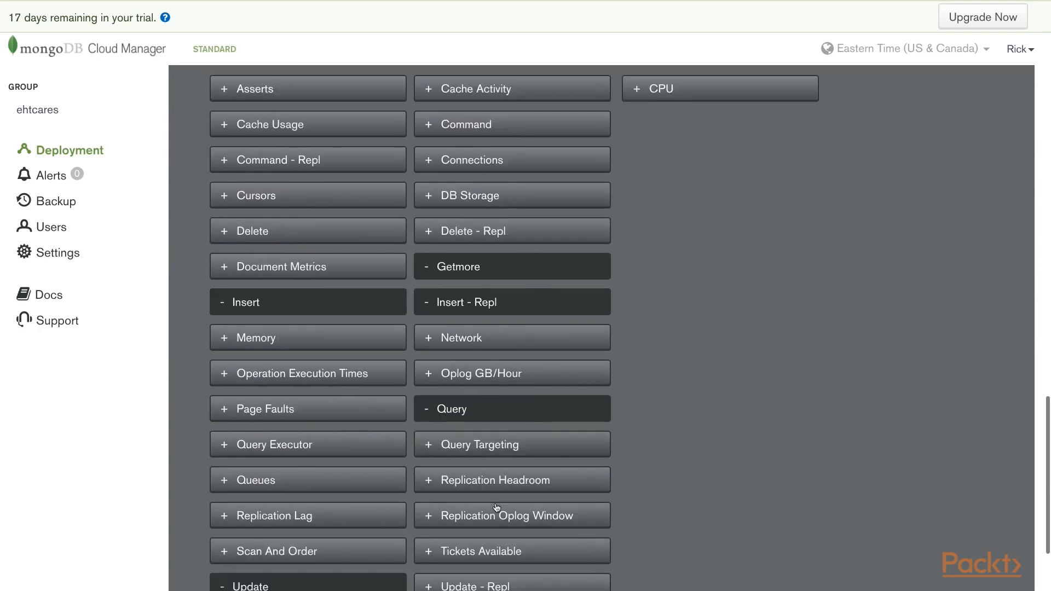
click(481, 555)
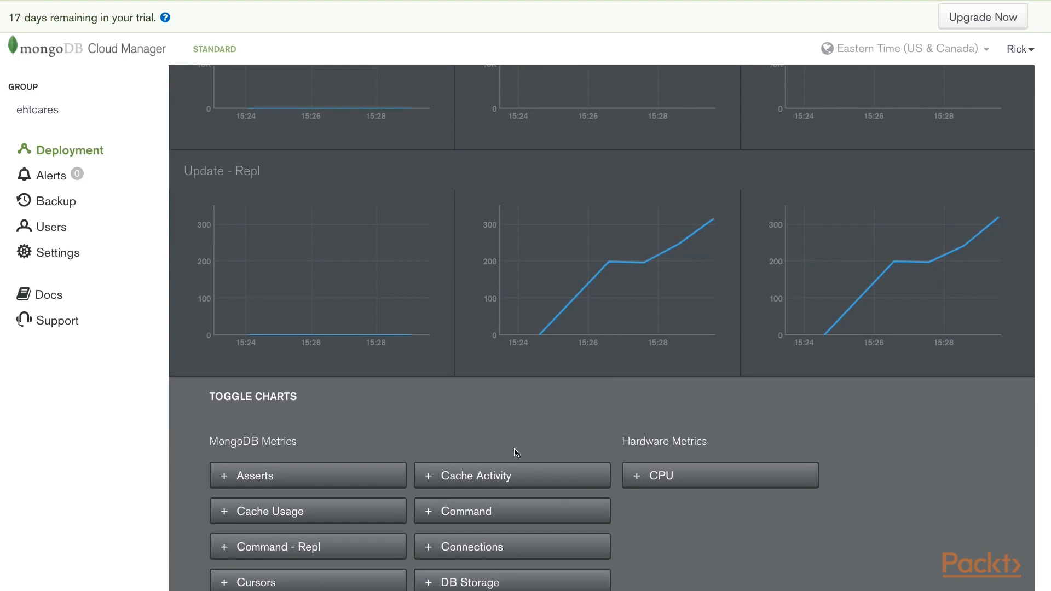
scroll(514, 452, down, 2)
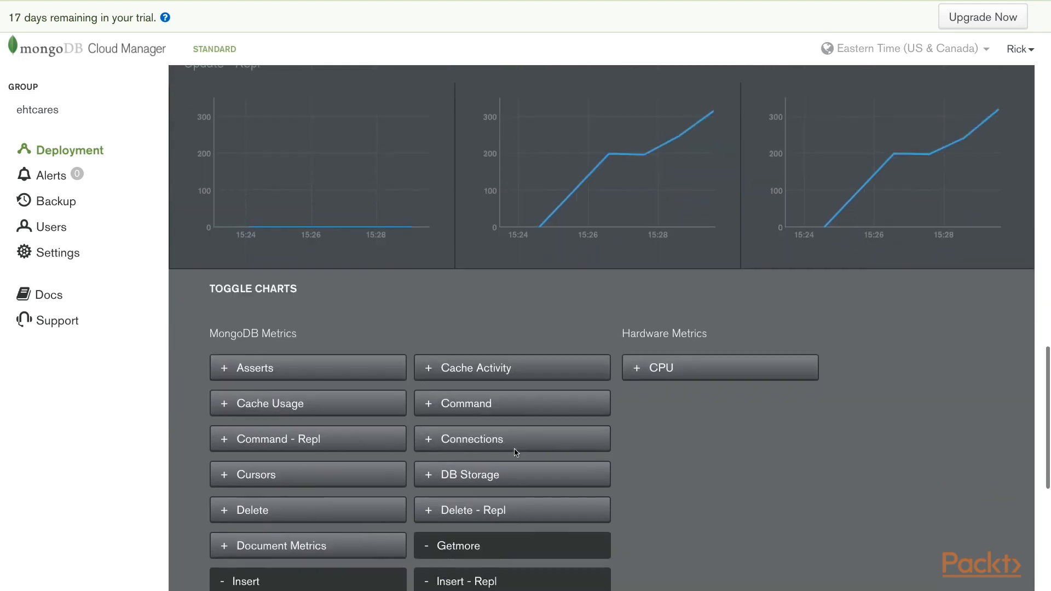
scroll(515, 452, down, 5)
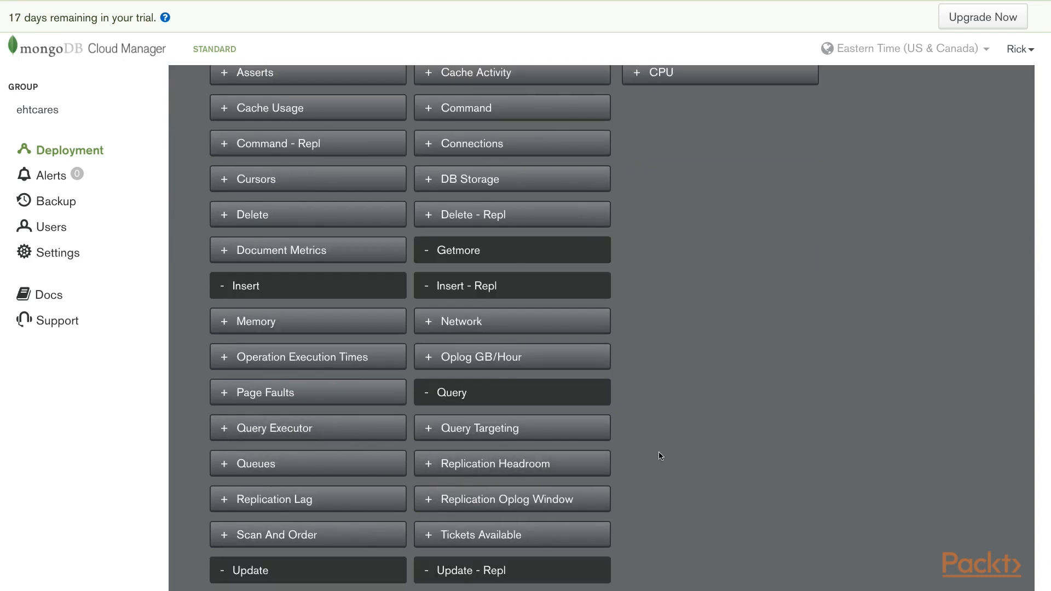
Add the Memory and Cache Usage charts to the replica set's metrics.
scroll(659, 456, up, 1)
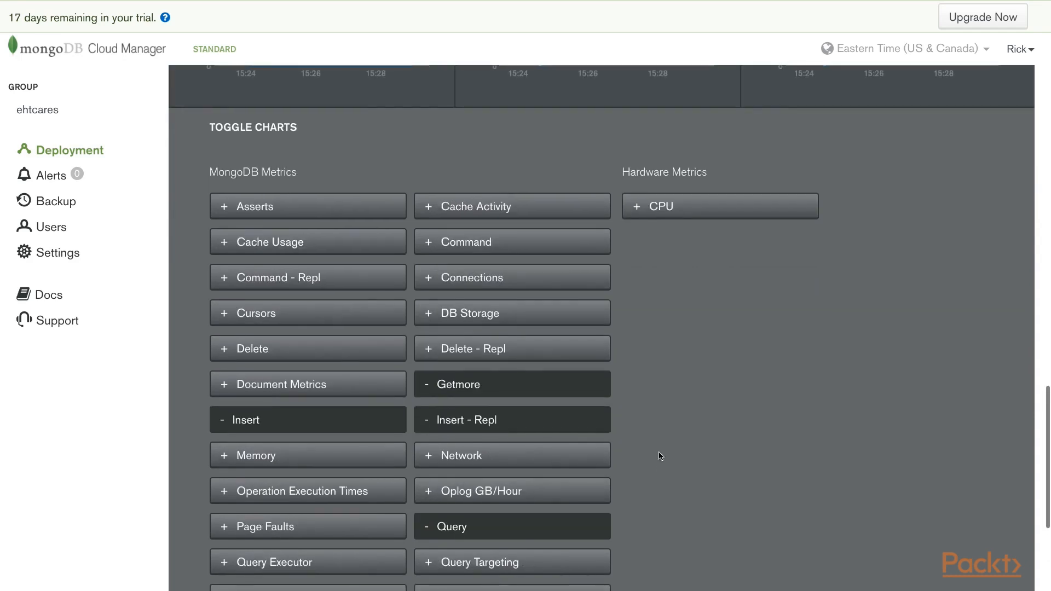
scroll(660, 455, down, 1)
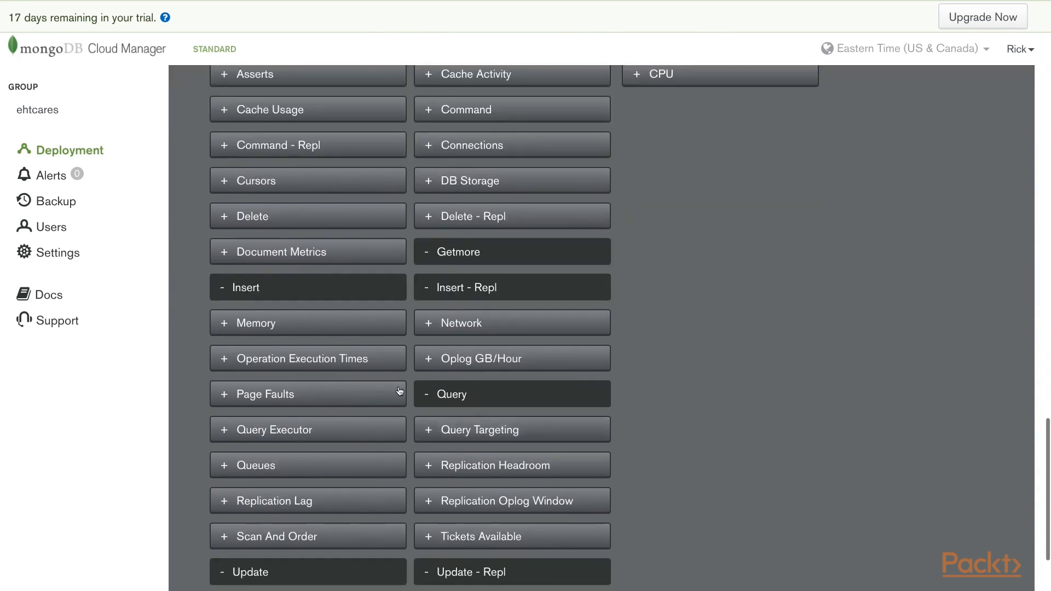
click(295, 325)
scroll(434, 396, up, 1)
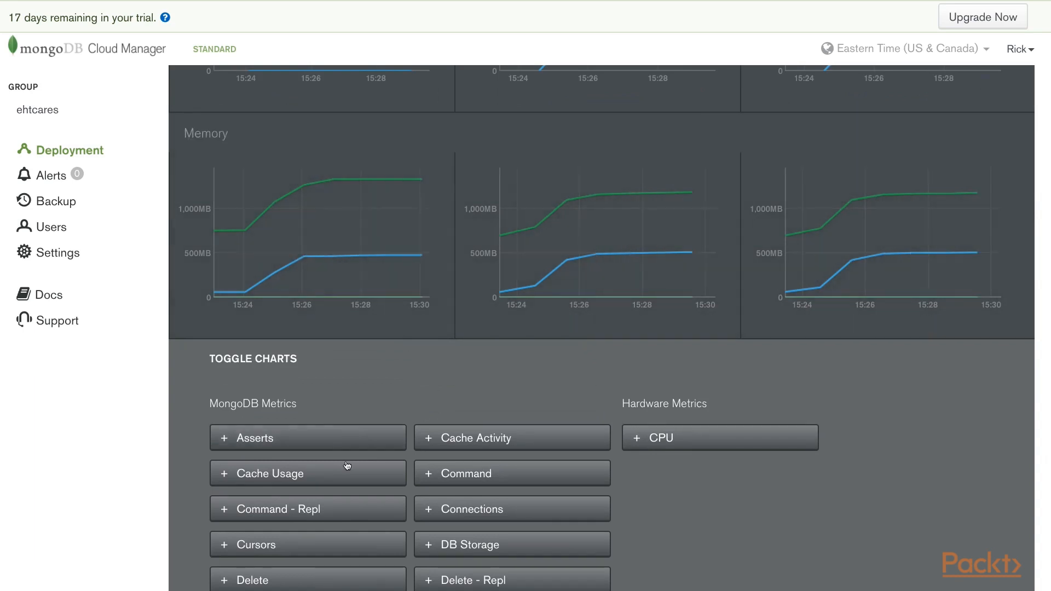
click(304, 474)
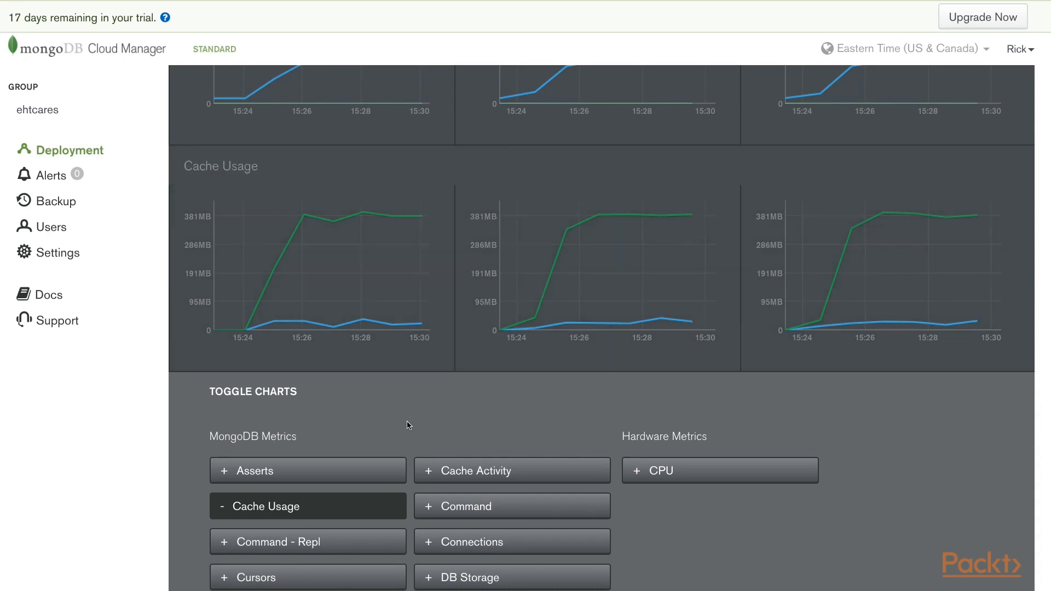
Turn off the display of opcounters on separate charts so the replica set's operations share one Opcounters chart.
scroll(408, 426, up, 20)
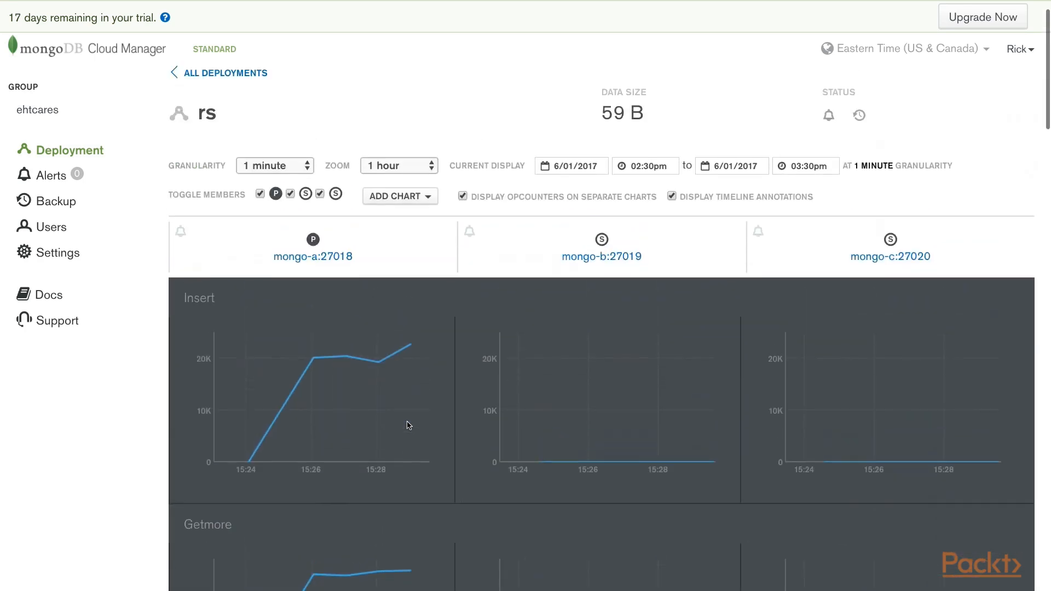
scroll(408, 425, up, 1)
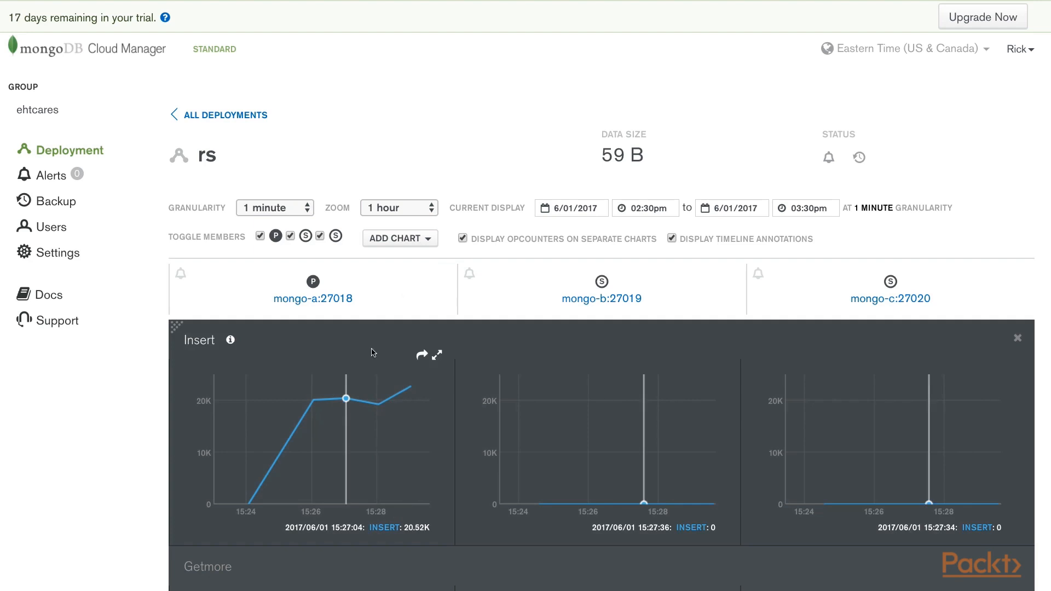
click(461, 239)
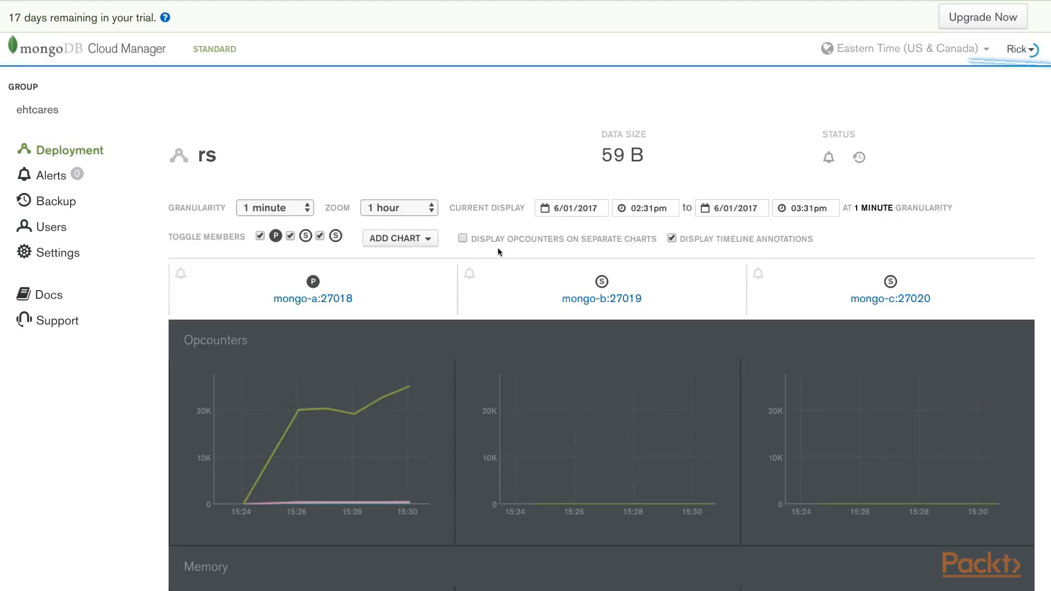
mouse_move(382, 410)
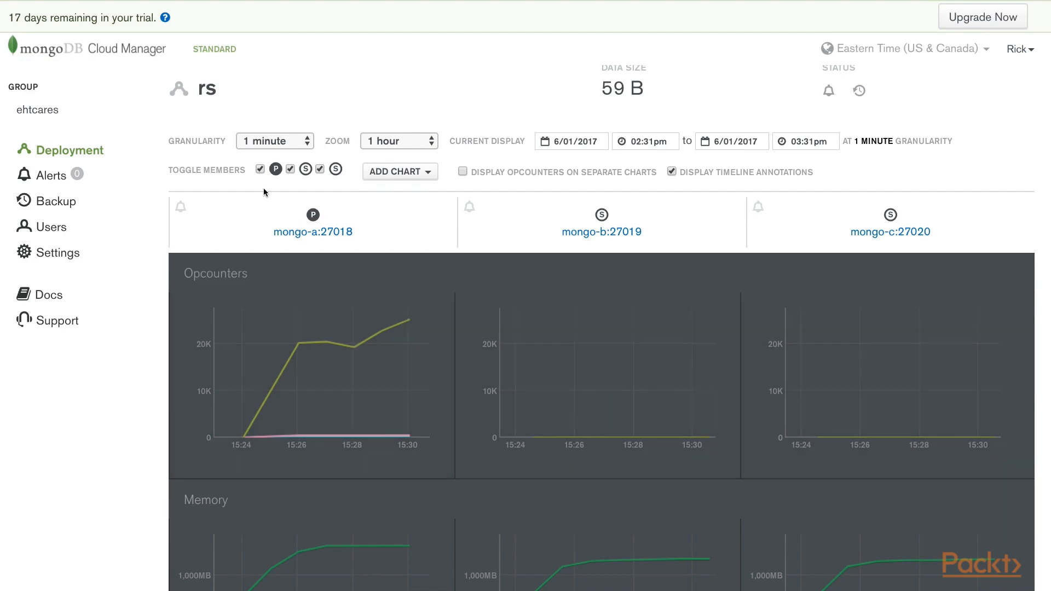
Open the primary member mongo-a:27018 and look over its status charts, from Connections to Operation Execution Times.
click(307, 232)
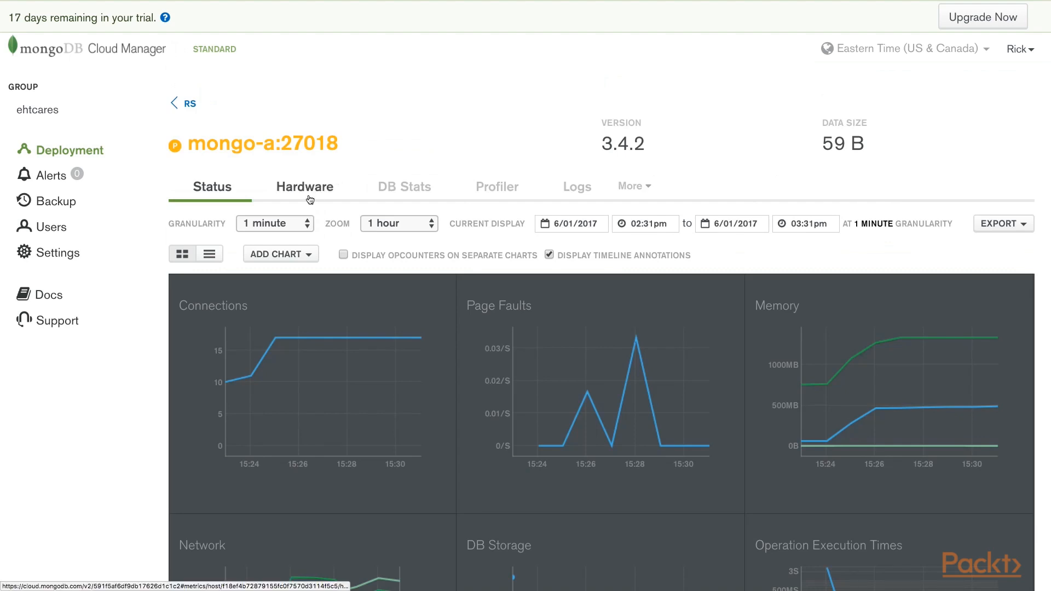
scroll(373, 410, down, 5)
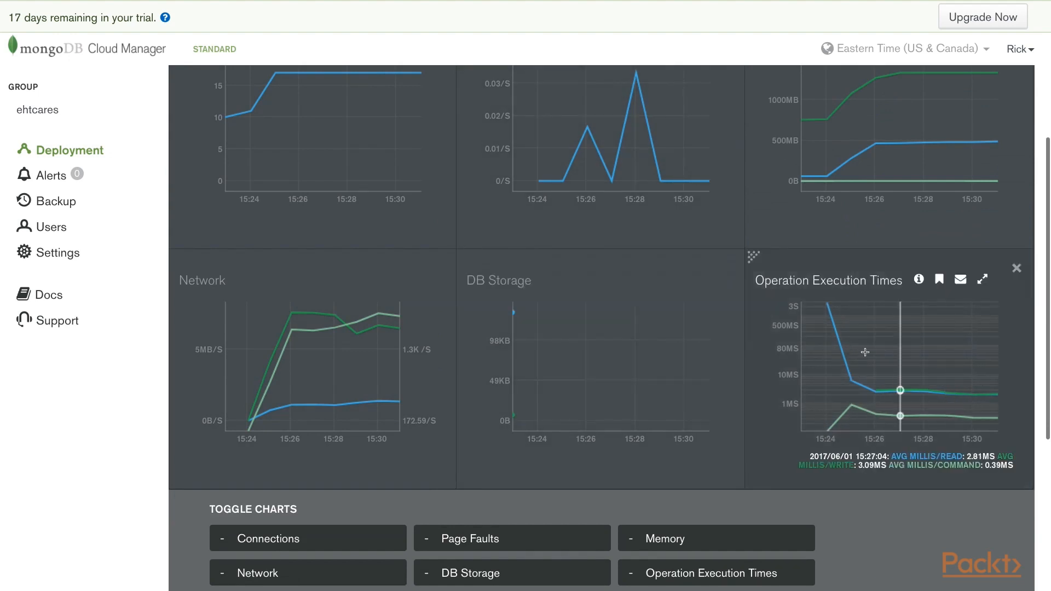
scroll(634, 394, up, 4)
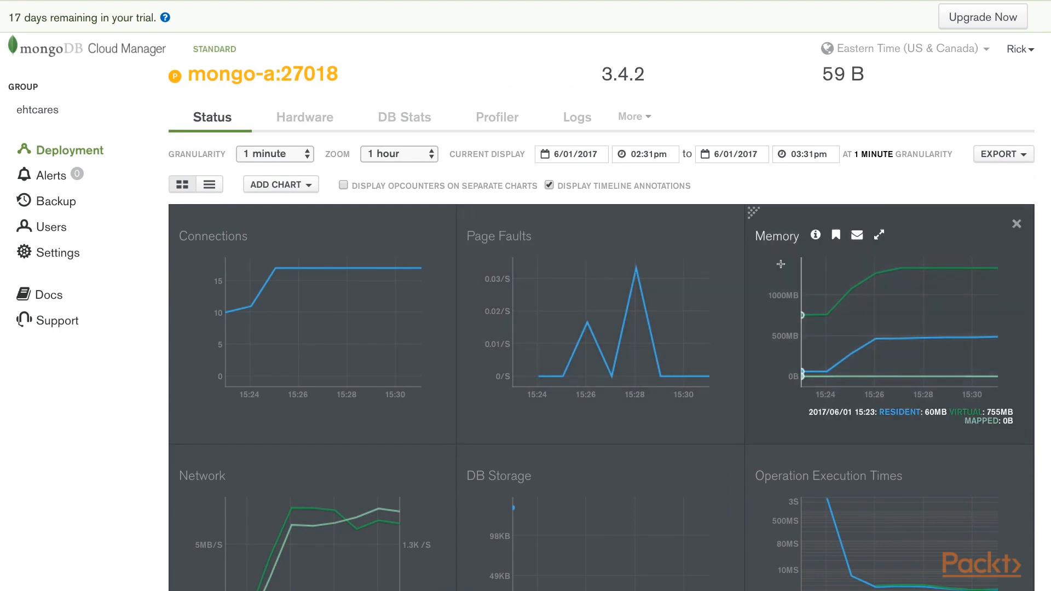
View the Hardware, DB Stats and Profiler pages of mongo-a:27018.
click(305, 117)
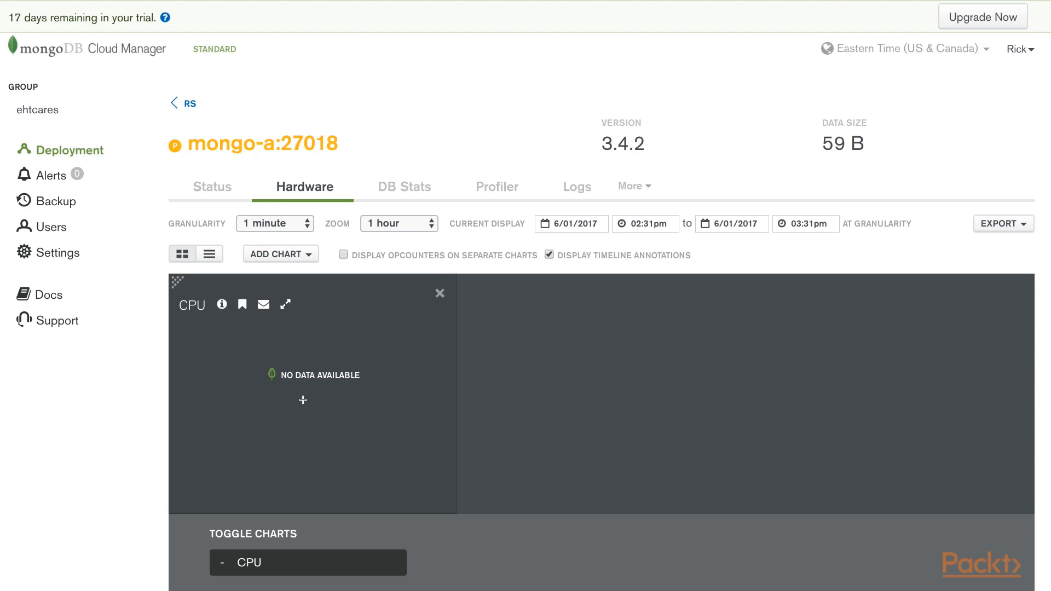
click(391, 198)
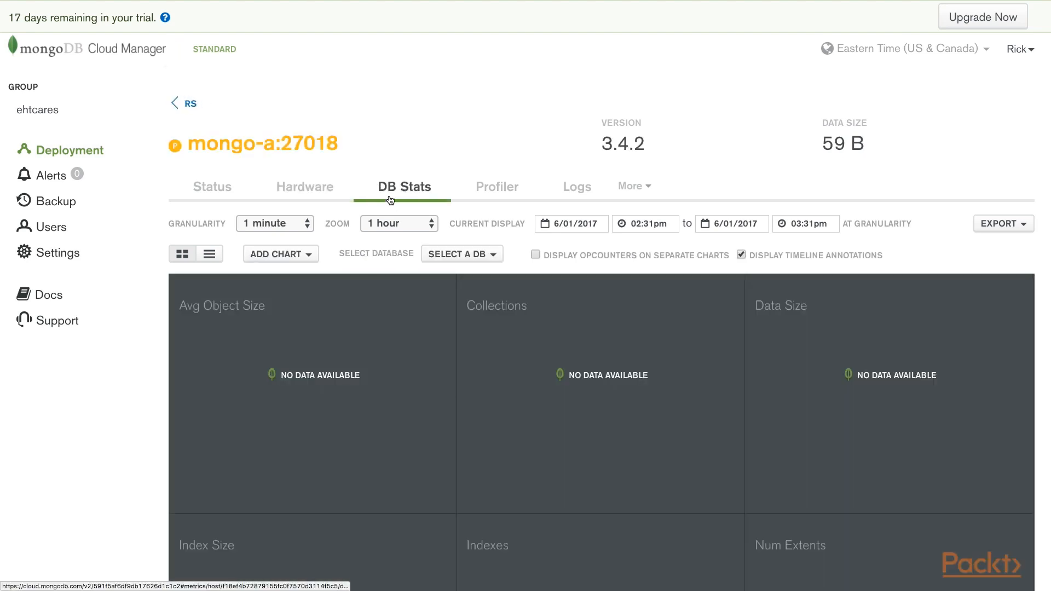
click(497, 199)
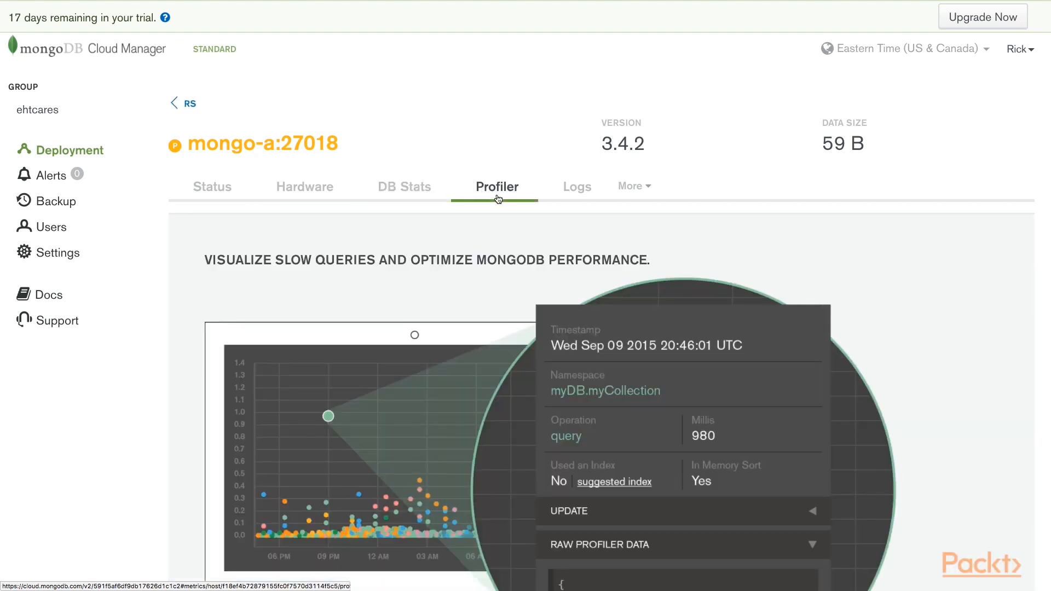
Open the logs of mongo-a:27018 and turn on log collection for this host.
click(565, 190)
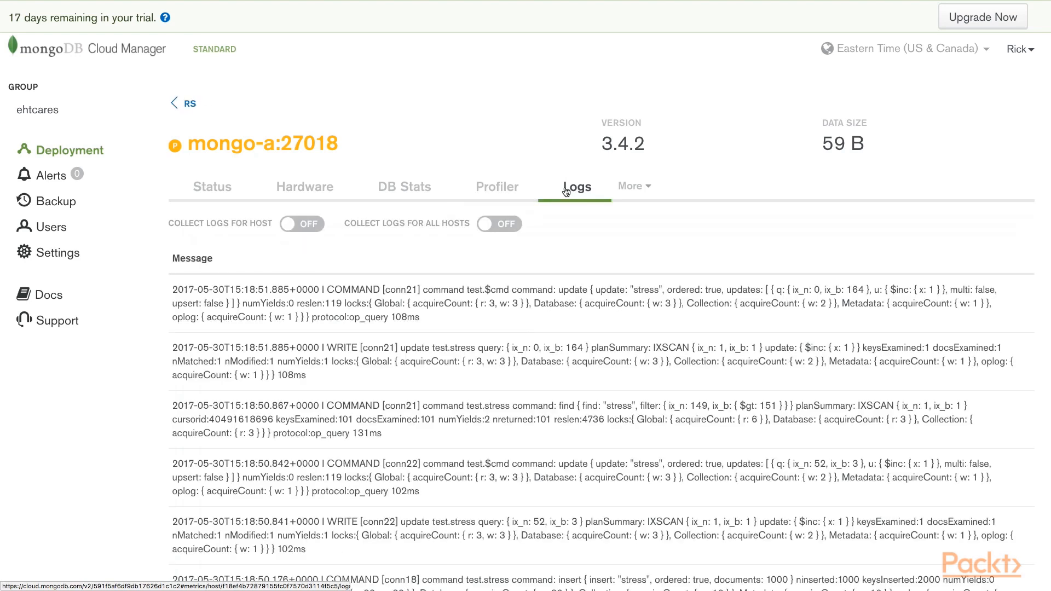
click(290, 225)
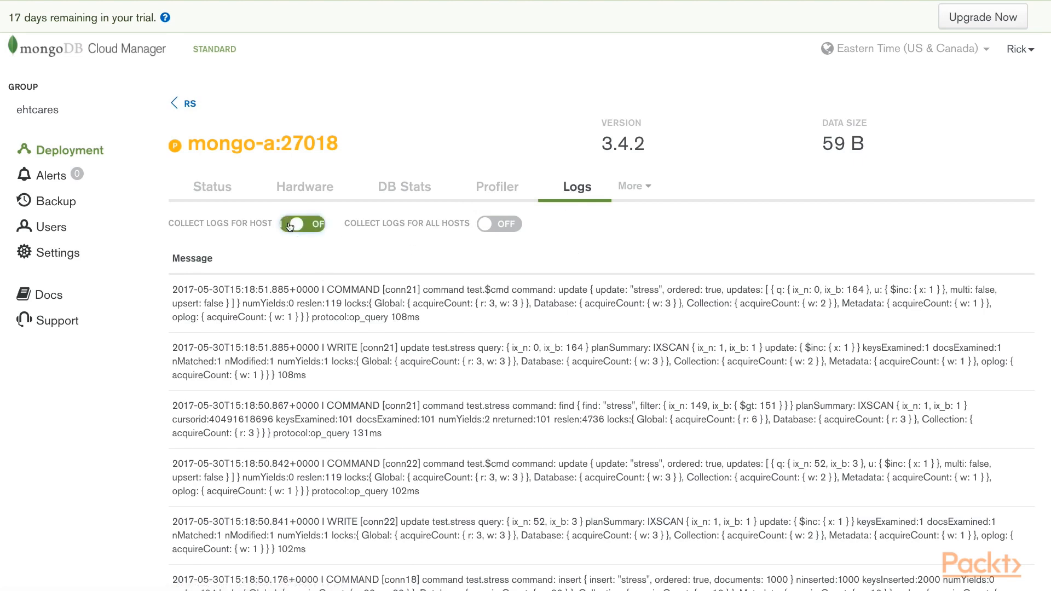